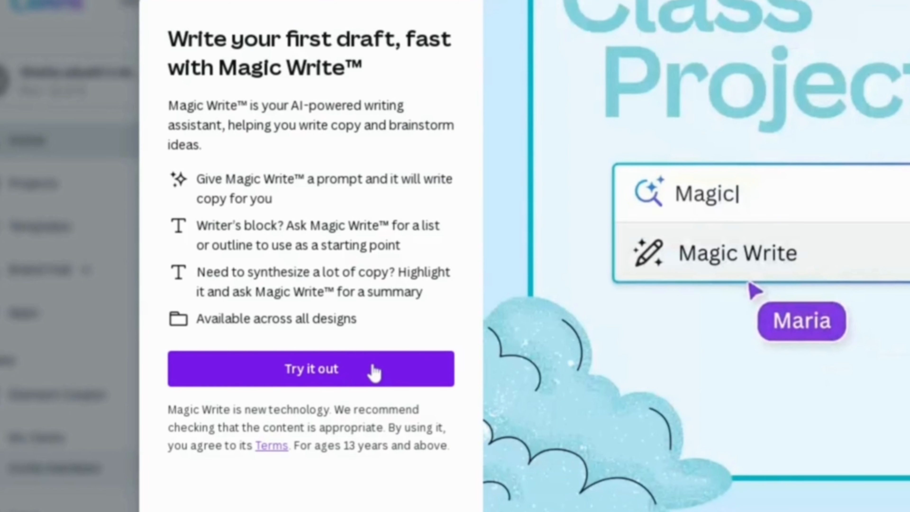
- Start Magic Write and enter a prompt for a one month Instagram calendar: female fashion brand, 10 posts per week, urban women 24-40years, relevant hashtags and trending topics
{"action": "left_click", "coordinate": [373, 367]}
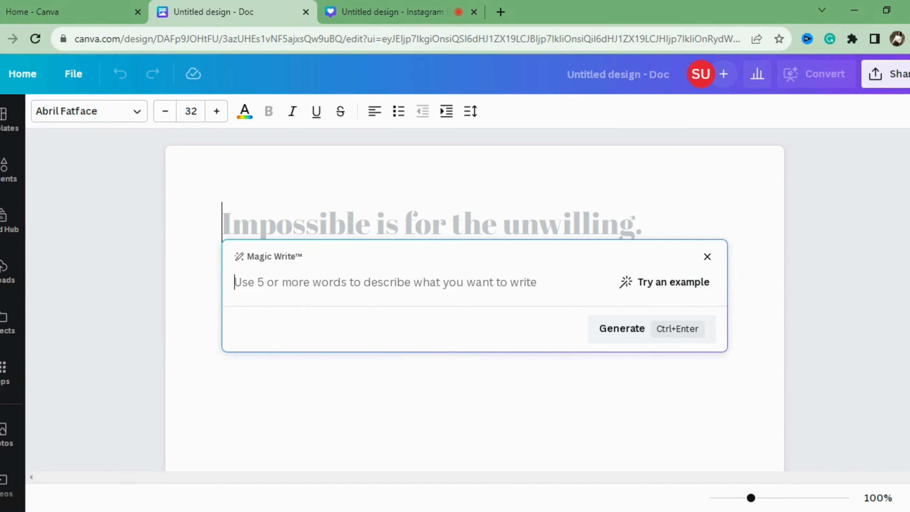
{"action": "type", "text": "s"}
{"action": "type", "text": "Suggest a unique one month Instagram content calendar for a female fashion brand that includes 10 posts per week, targeted at urban women between 24-40years who love / are interested in fashion, and incorporate relevant hashtags and trending topics."}
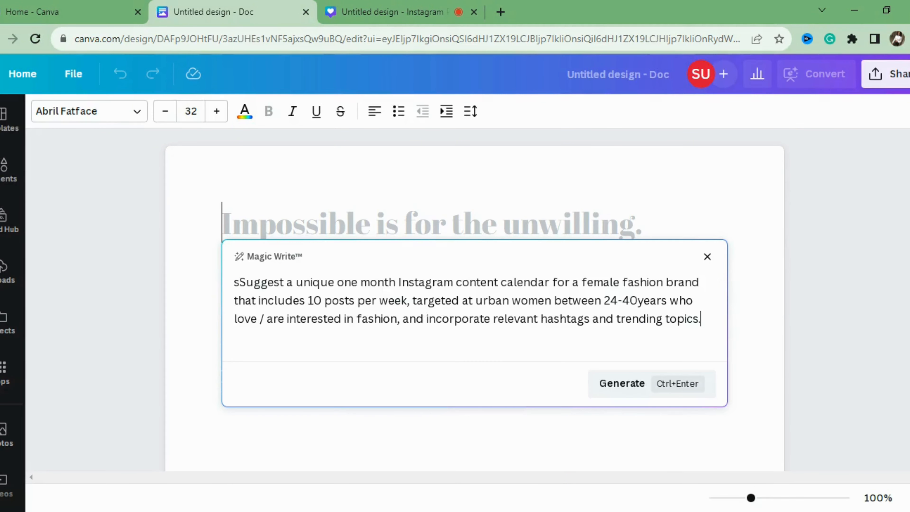
{"action": "left_click", "coordinate": [239, 282]}
{"action": "key", "text": "BackSpace"}
{"action": "left_click", "coordinate": [412, 301]}
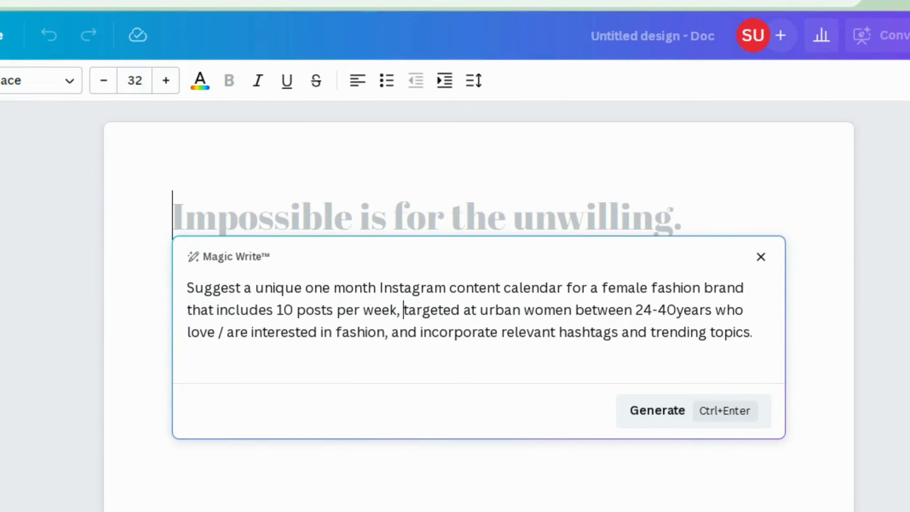
- Review the prompt's wording on the brand type, posts per week, target audience and audience interests
{"action": "left_click_drag", "start_coordinate": [598, 287], "coordinate": [747, 287]}
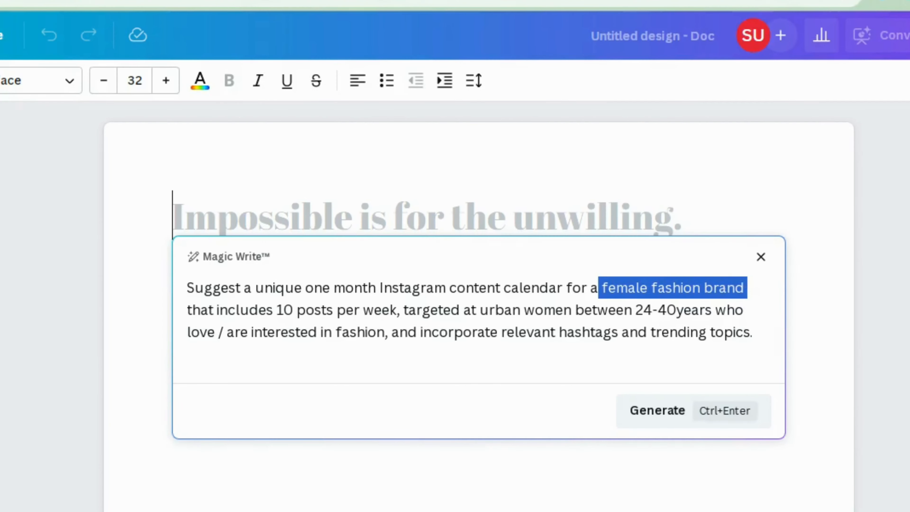
{"action": "left_click", "coordinate": [293, 310]}
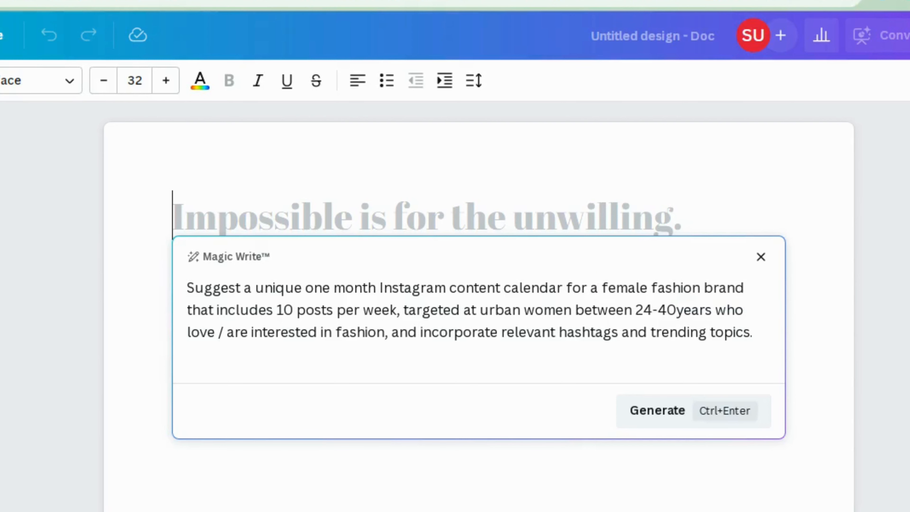
{"action": "left_click_drag", "start_coordinate": [275, 310], "coordinate": [396, 310]}
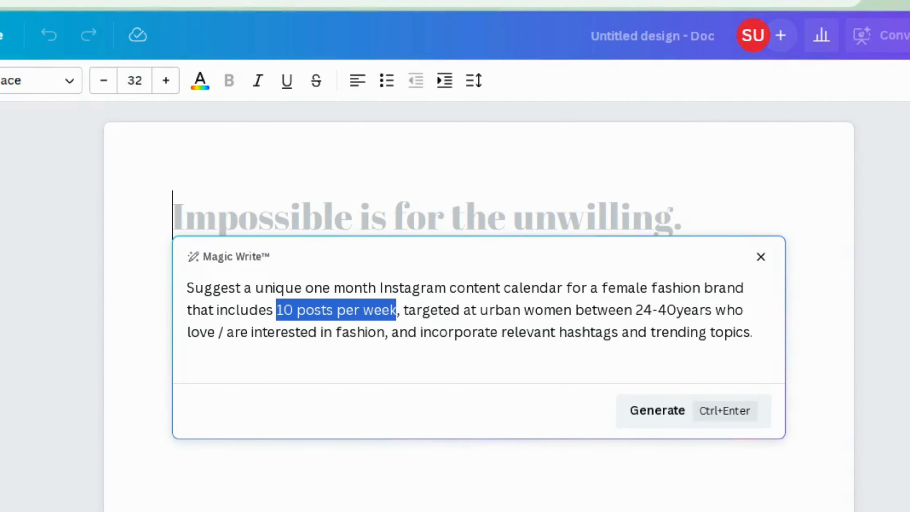
{"action": "left_click_drag", "start_coordinate": [403, 310], "coordinate": [711, 310]}
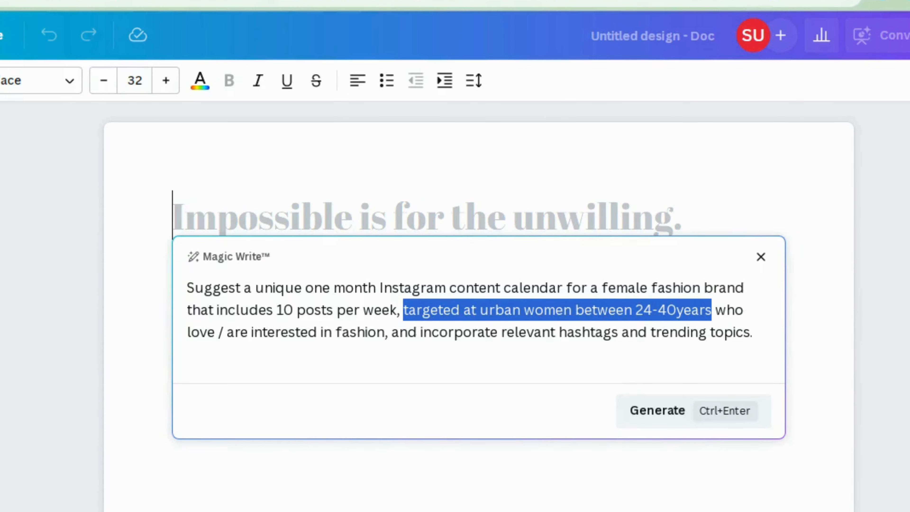
{"action": "left_click", "coordinate": [357, 332]}
{"action": "left_click_drag", "start_coordinate": [385, 331], "coordinate": [183, 349]}
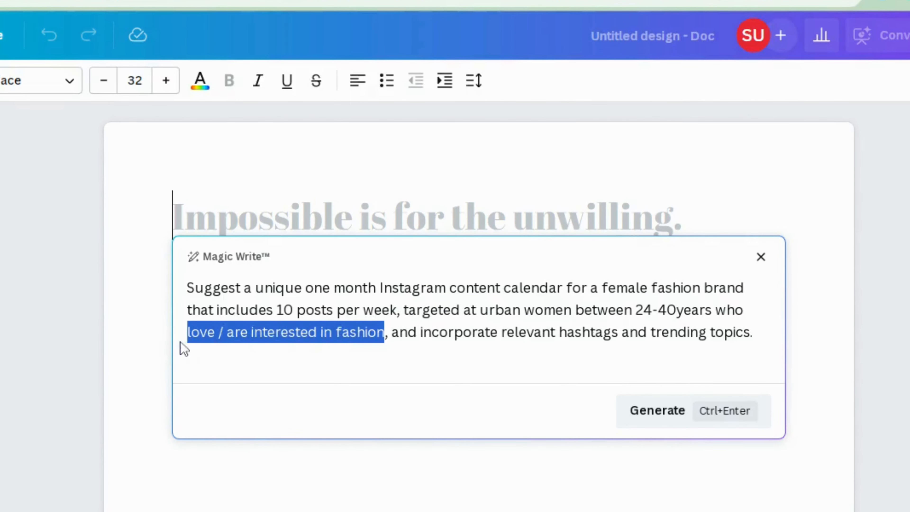
{"action": "left_click", "coordinate": [657, 332]}
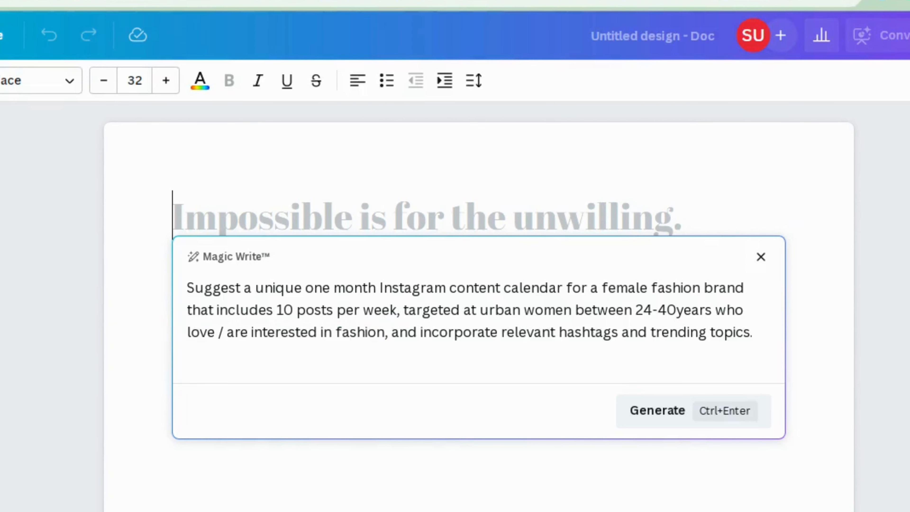
- Remove "and trending topics" from the end of the prompt and generate the Instagram content calendar
{"action": "left_click", "coordinate": [752, 332]}
{"action": "left_click_drag", "start_coordinate": [750, 331], "coordinate": [621, 332]}
{"action": "key", "text": "BackSpace"}
{"action": "key", "text": "BackSpace"}
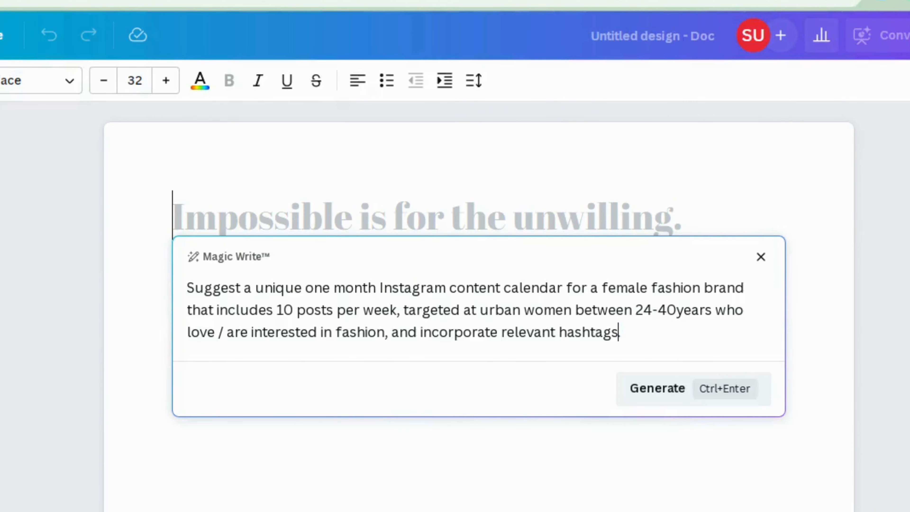
{"action": "left_click", "coordinate": [633, 394]}
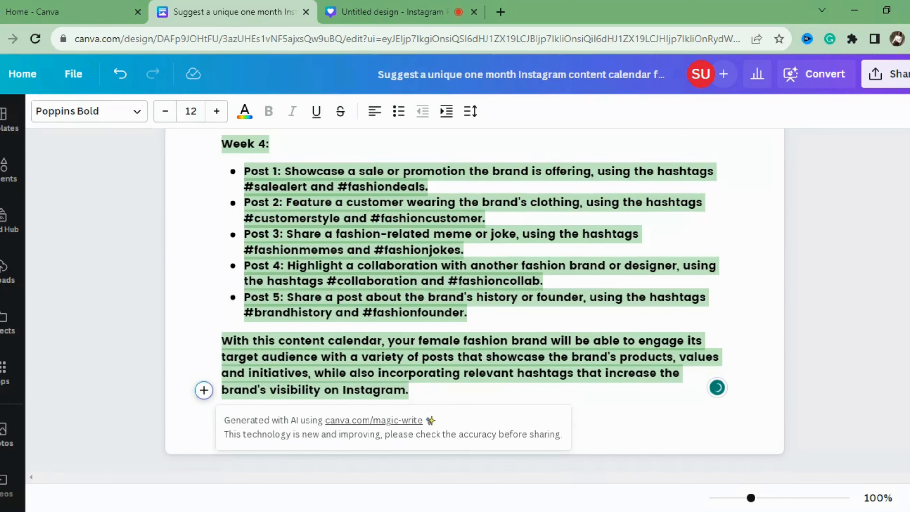
- Read through the generated content calendar from Week 1 to Week 4, including the post ideas, hashtags and closing paragraph
{"action": "scroll", "coordinate": [473, 287], "scroll_direction": "up", "scroll_amount": 5}
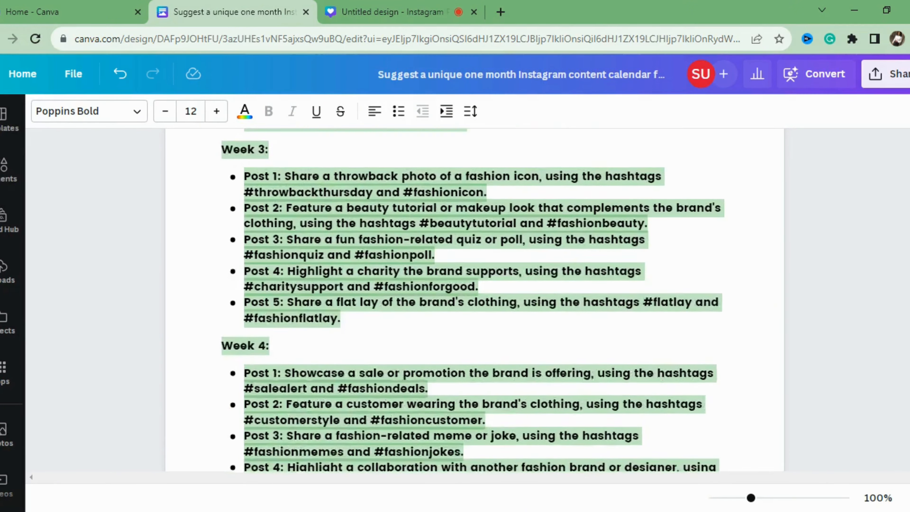
{"action": "scroll", "coordinate": [475, 299], "scroll_direction": "up", "scroll_amount": 15}
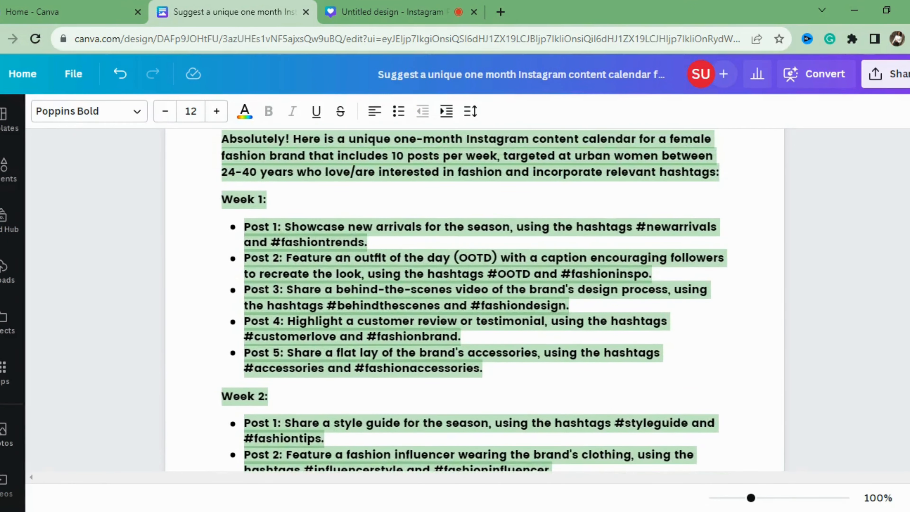
{"action": "scroll", "coordinate": [472, 301], "scroll_direction": "up", "scroll_amount": 2}
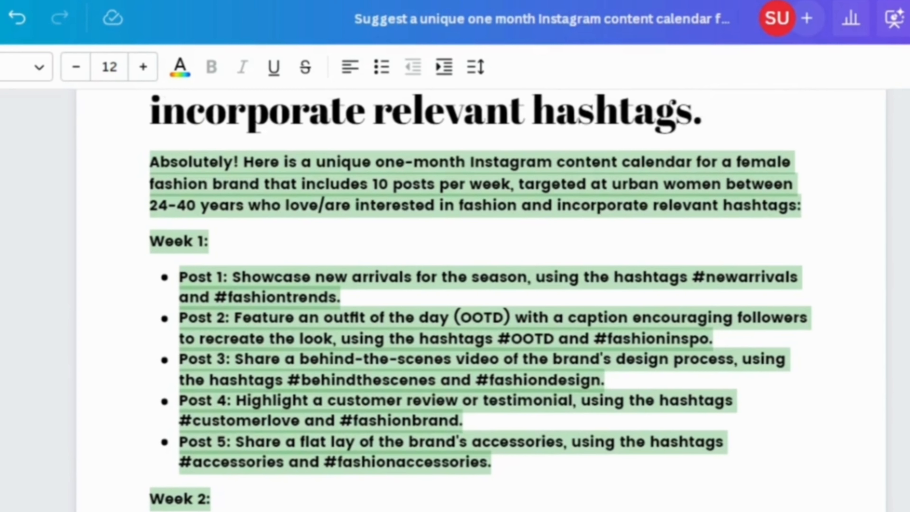
{"action": "scroll", "coordinate": [473, 301], "scroll_direction": "down", "scroll_amount": 1}
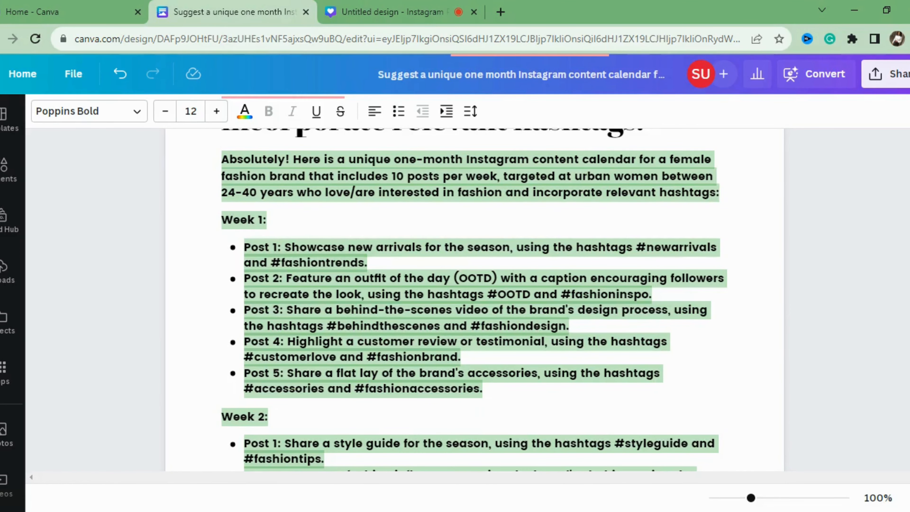
{"action": "left_click", "coordinate": [435, 278]}
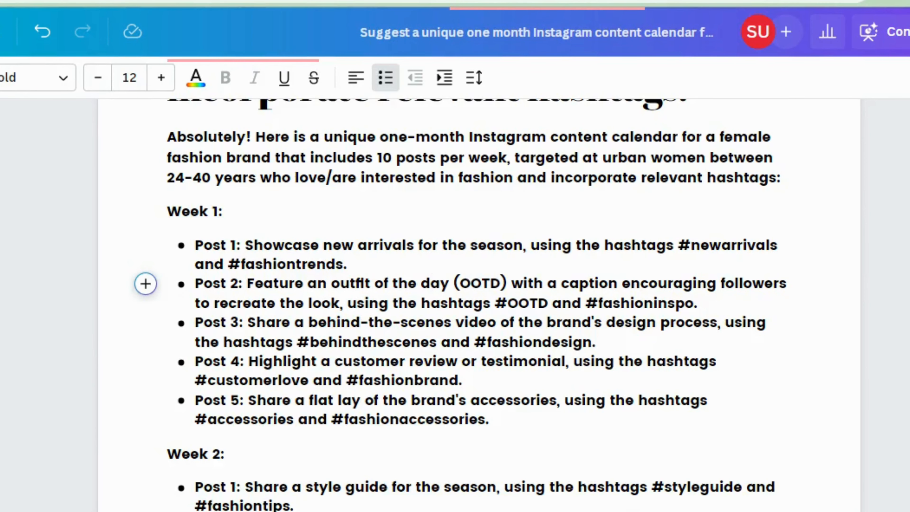
{"action": "scroll", "coordinate": [479, 305], "scroll_direction": "down", "scroll_amount": 4}
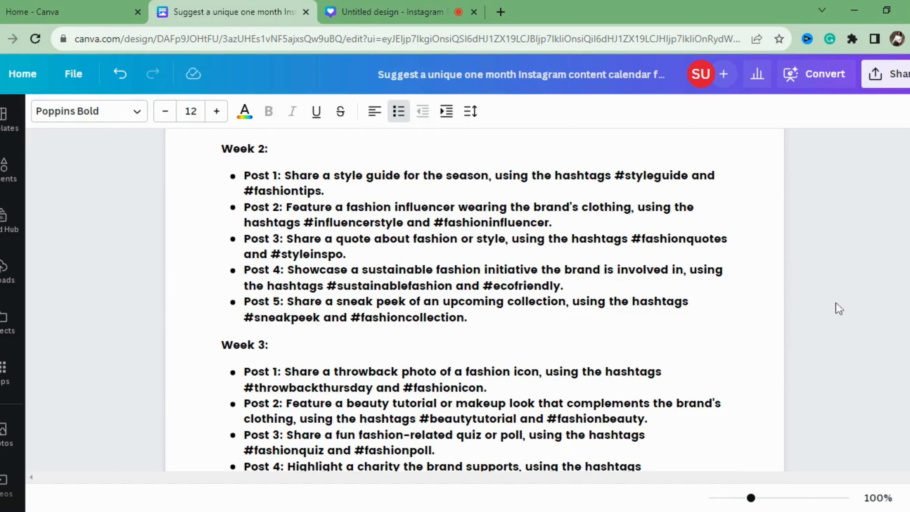
{"action": "scroll", "coordinate": [475, 300], "scroll_direction": "down", "scroll_amount": 4}
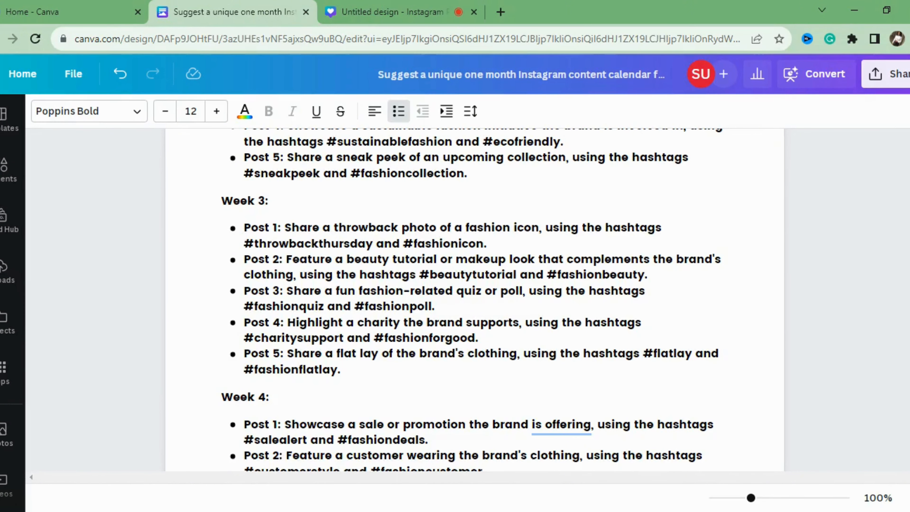
{"action": "scroll", "coordinate": [471, 301], "scroll_direction": "down", "scroll_amount": 3}
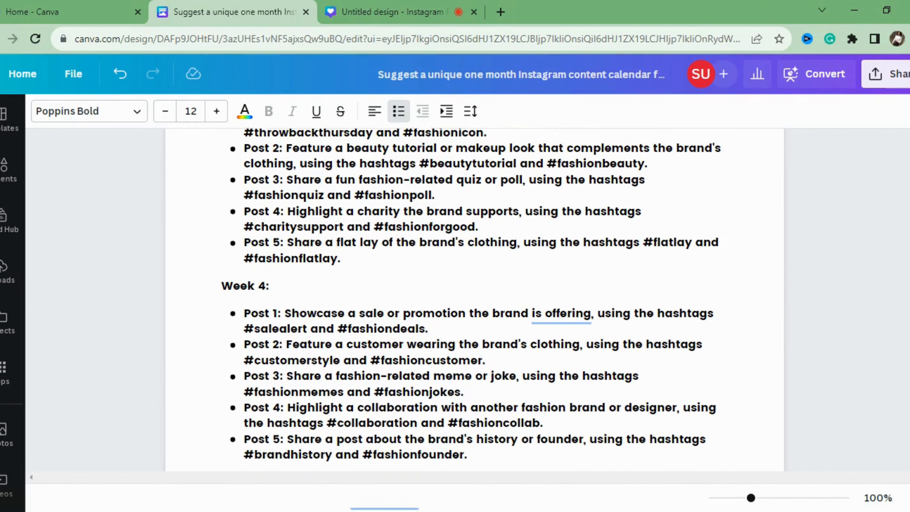
{"action": "scroll", "coordinate": [471, 301], "scroll_direction": "down", "scroll_amount": 3}
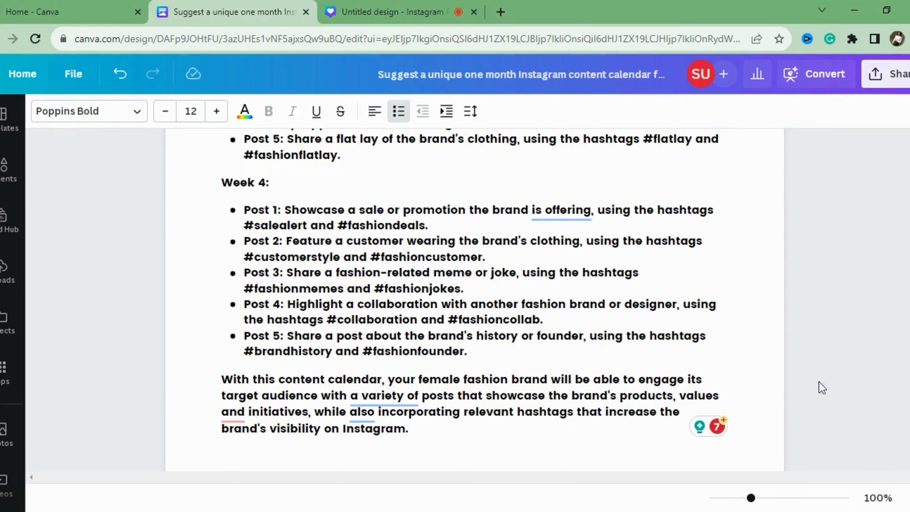
{"action": "scroll", "coordinate": [473, 302], "scroll_direction": "down", "scroll_amount": 1}
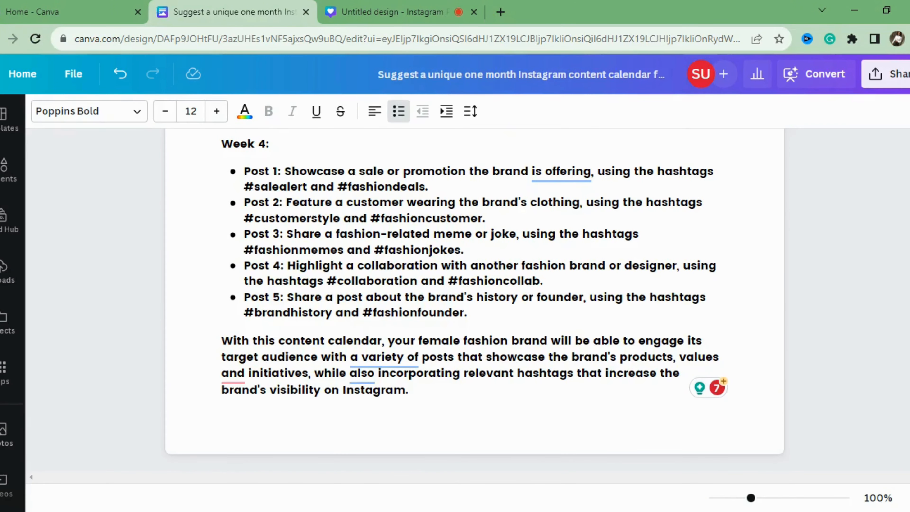
{"action": "scroll", "coordinate": [473, 299], "scroll_direction": "up", "scroll_amount": 8}
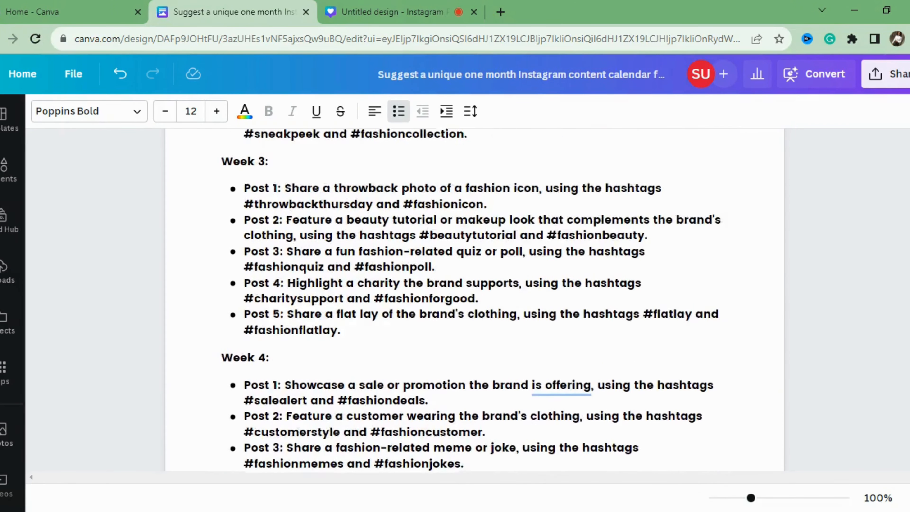
{"action": "scroll", "coordinate": [473, 299], "scroll_direction": "up", "scroll_amount": 10}
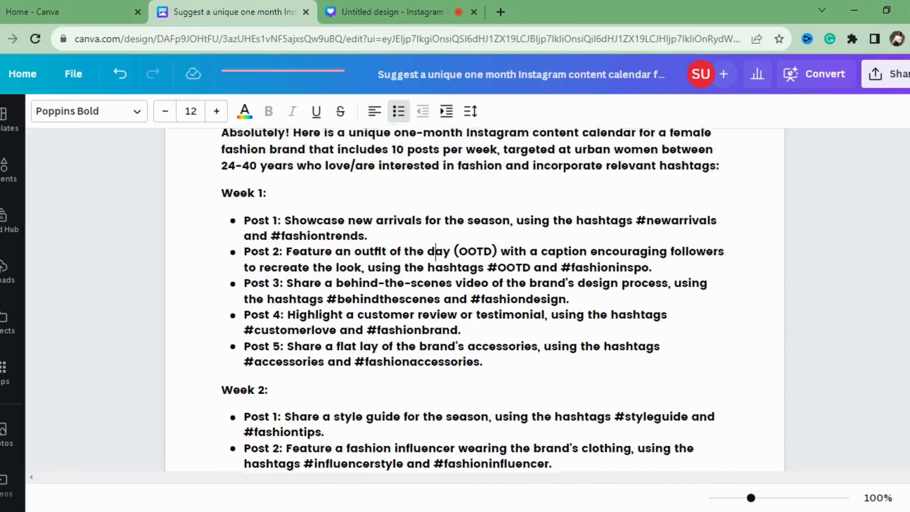
{"action": "scroll", "coordinate": [473, 300], "scroll_direction": "up", "scroll_amount": 3}
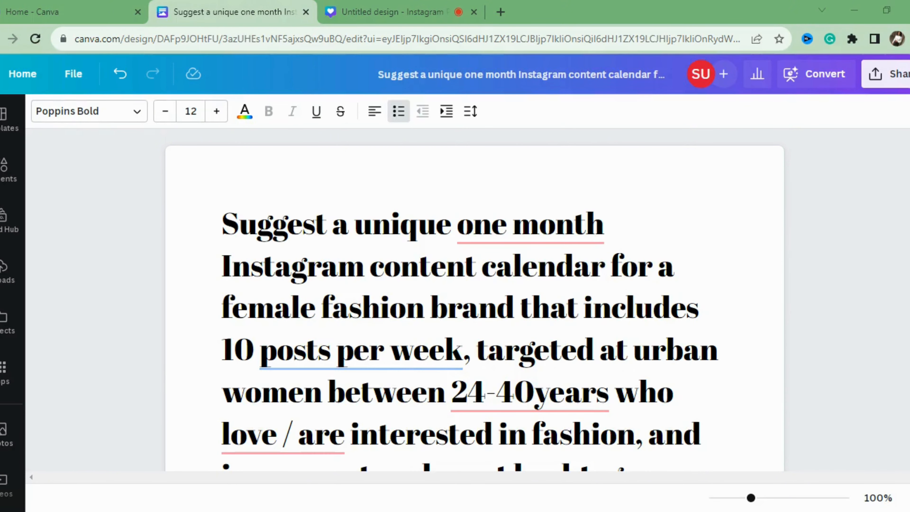
- Enter a Magic Write prompt in the blank document for 3 newsletter options promoting Afro-chic's 50 percent discount to women 25-40 struggling to grow their edges
{"action": "left_click", "coordinate": [623, 5]}
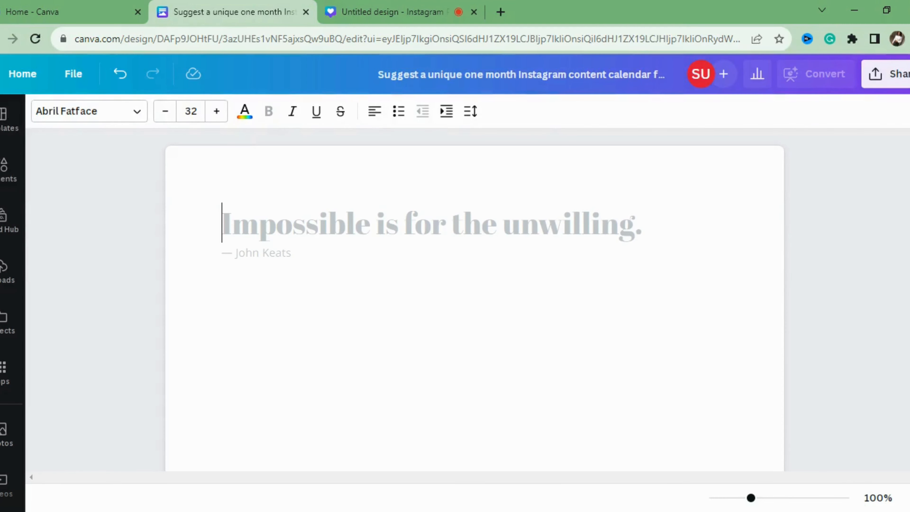
{"action": "left_click", "coordinate": [211, 226]}
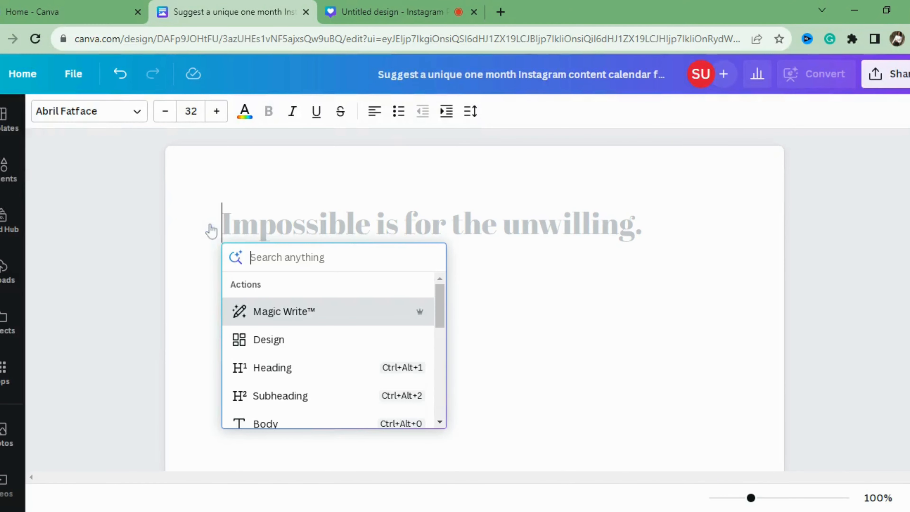
{"action": "left_click", "coordinate": [298, 321]}
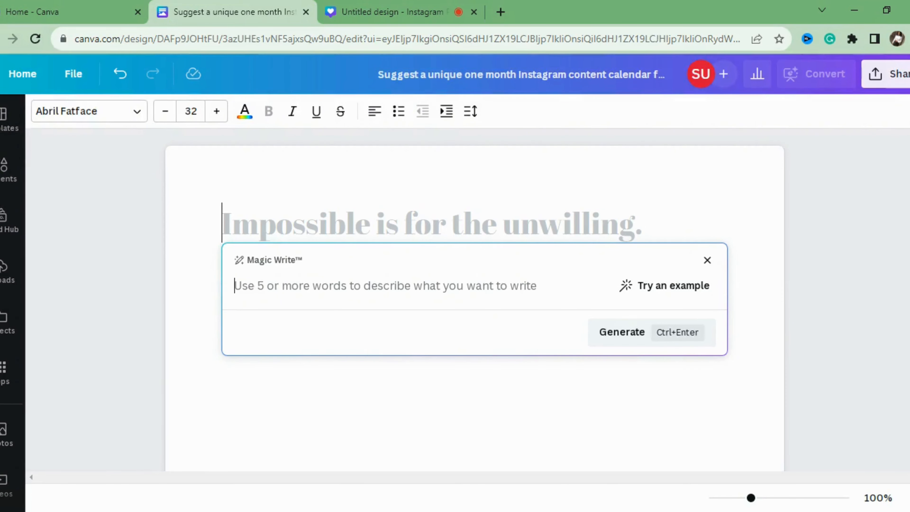
{"action": "type", "text": "Afro"}
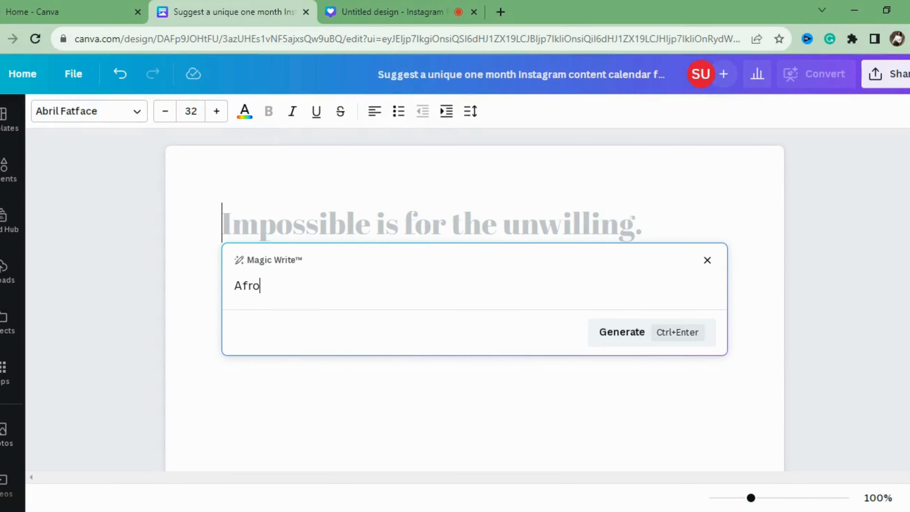
{"action": "type", "text": "Afro-chic is a natural hair business, that caters to women struggling to grow their edges. My audience is women between the ages of 25-40 who are conscious about looking good and pay good attention to their looks, especially their hair. Afro-chic would be running a 50 percent discount on all products and as such needs to communicate this via email newsletter to her clients. Come up with a newsletter that promotes the discount and would make customers click the link to shop. Give me 3 different newsletter options."}
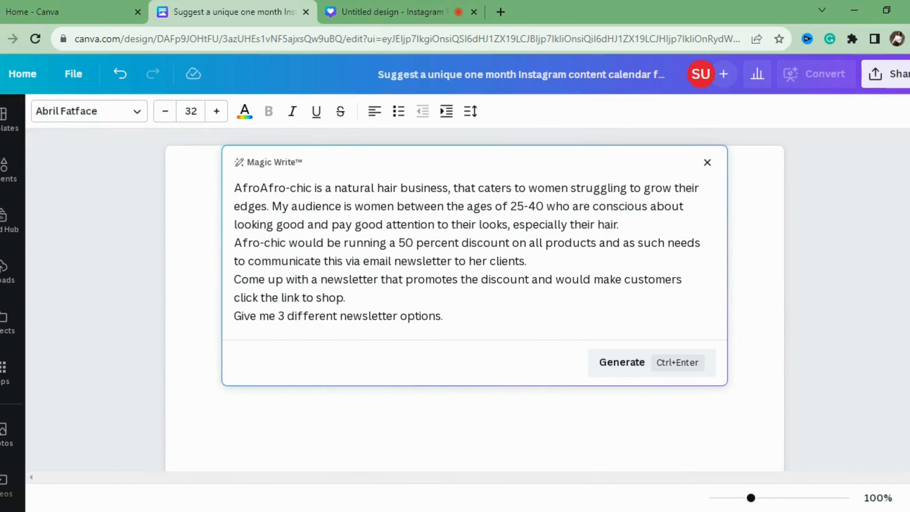
{"action": "left_click_drag", "start_coordinate": [261, 188], "coordinate": [234, 190]}
{"action": "key", "text": "BackSpace"}
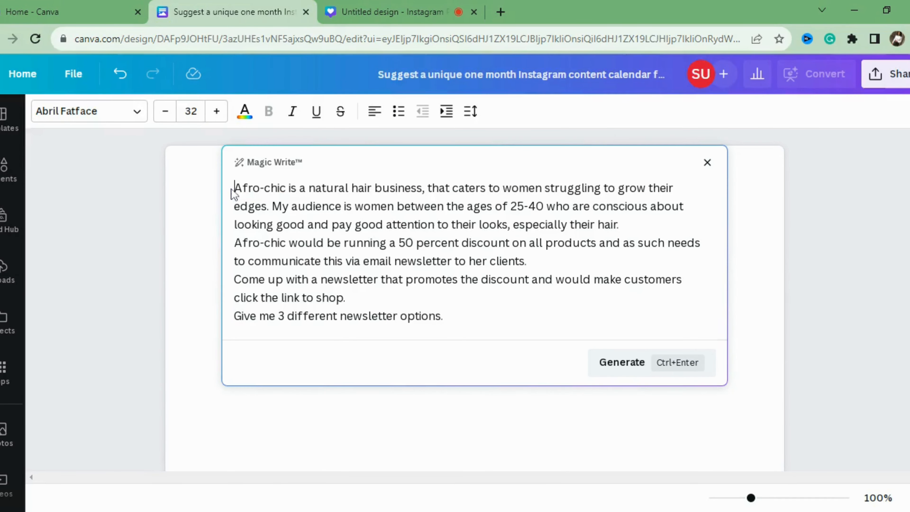
- Review the Afro-chic business and audience description in the prompt and insert a blank line after that paragraph
{"action": "left_click_drag", "start_coordinate": [308, 188], "coordinate": [208, 196]}
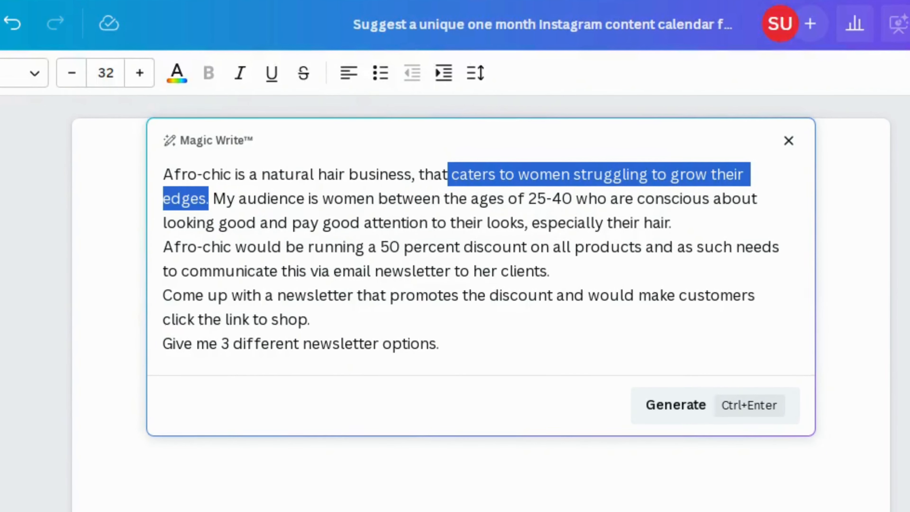
{"action": "left_click", "coordinate": [270, 200]}
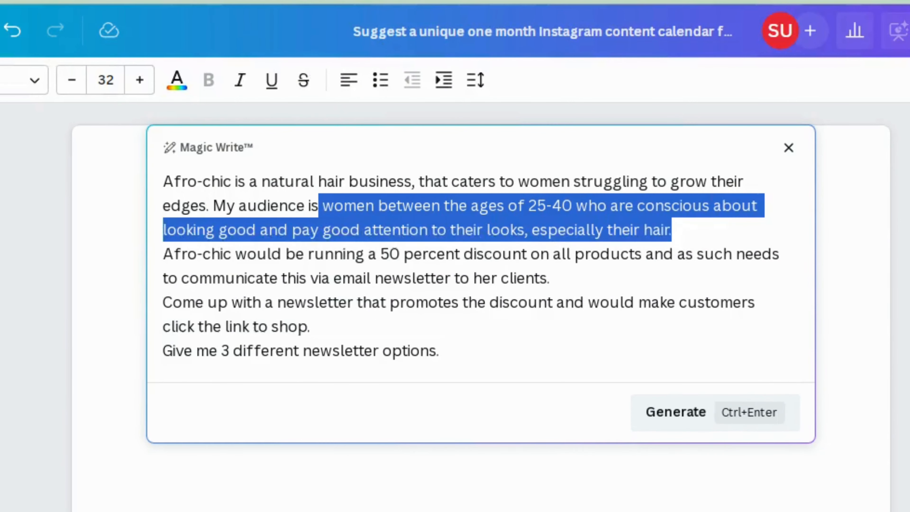
{"action": "left_click_drag", "start_coordinate": [401, 254], "coordinate": [454, 229]}
{"action": "left_click_drag", "start_coordinate": [510, 230], "coordinate": [525, 230]}
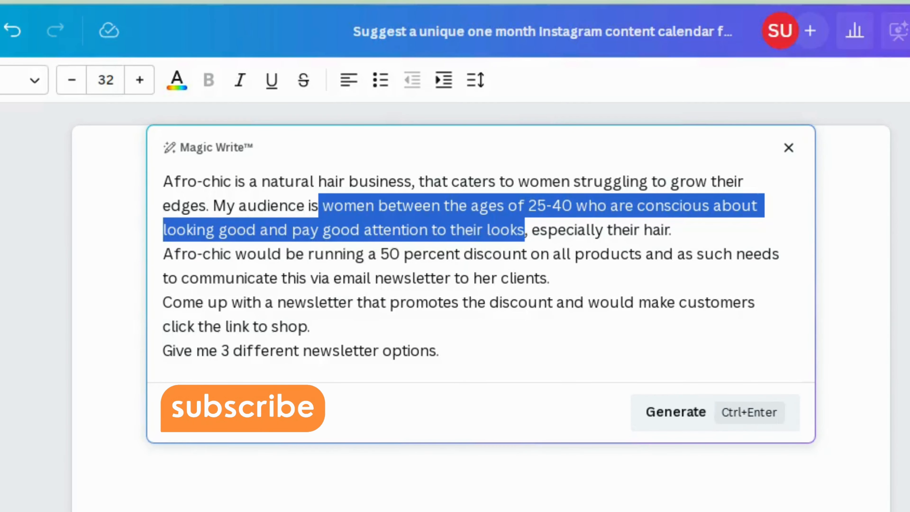
{"action": "left_click", "coordinate": [538, 302]}
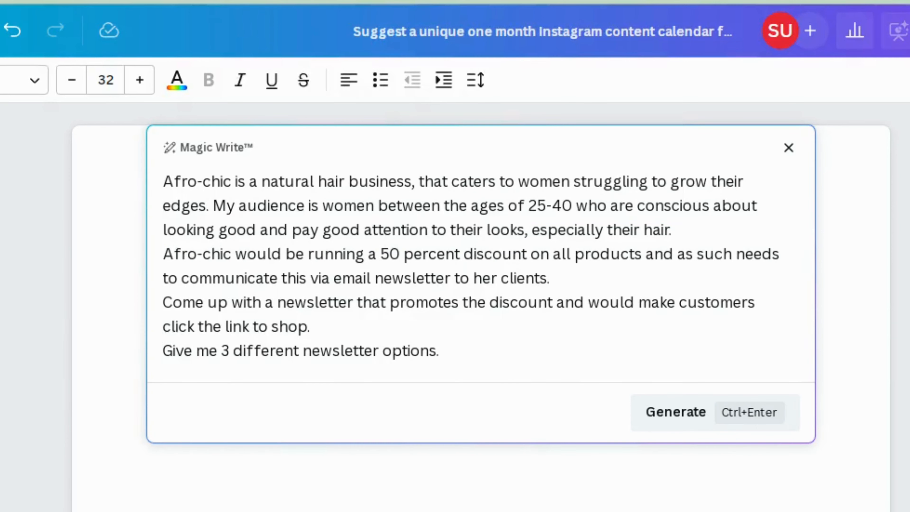
{"action": "left_click", "coordinate": [673, 230]}
{"action": "key", "text": "Return"}
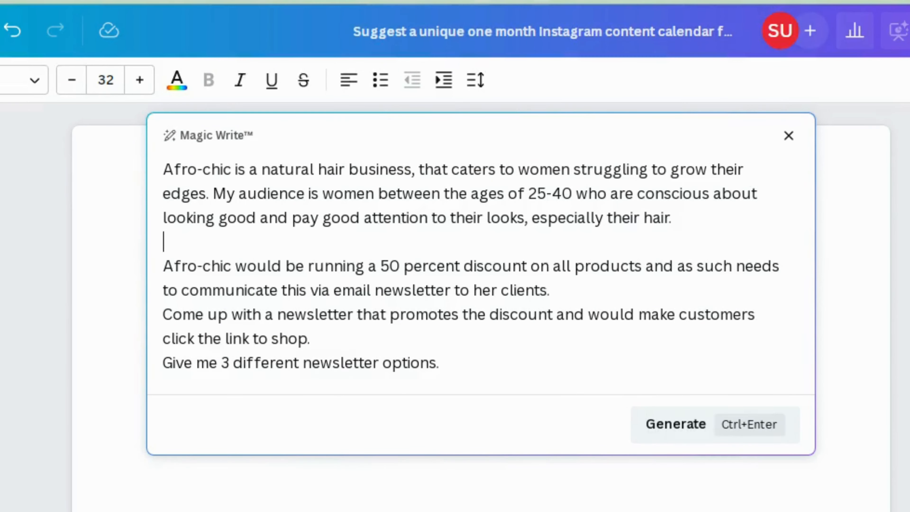
- Insert a blank line after the 50 percent discount paragraph and another after the "click the link to shop" paragraph
{"action": "left_click", "coordinate": [550, 291]}
{"action": "key", "text": "Return"}
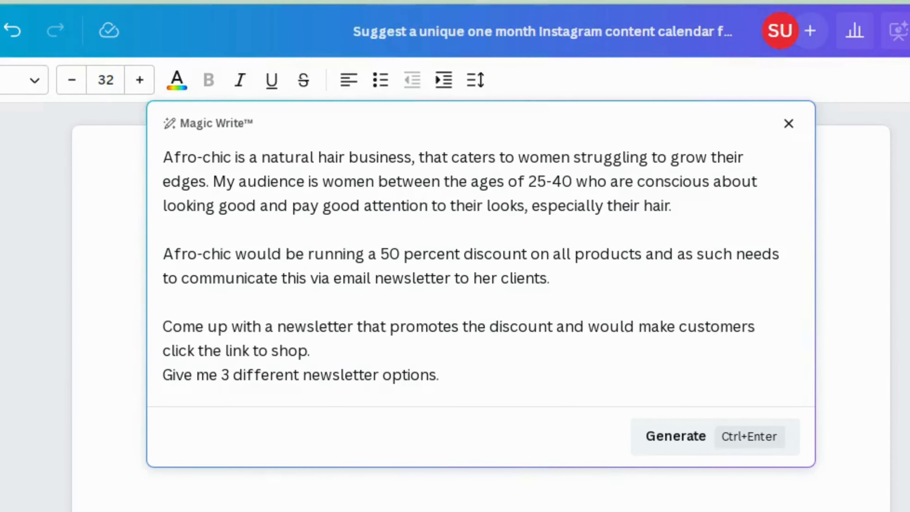
{"action": "left_click", "coordinate": [310, 350]}
{"action": "key", "text": "Return"}
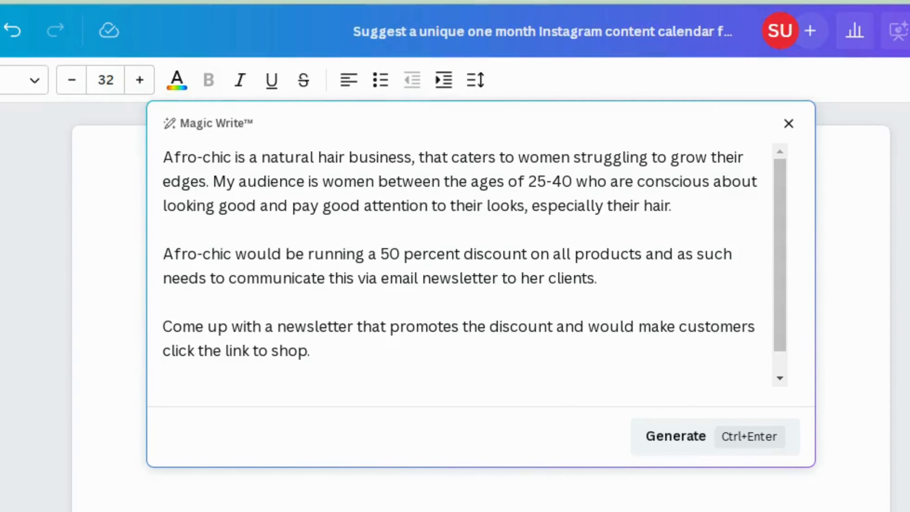
- Review the whole newsletter prompt, from the business description to the request for different newsletter options
{"action": "key", "text": "Up"}
{"action": "key", "text": "Up"}
{"action": "key", "text": "Up"}
{"action": "key", "text": "Up"}
{"action": "key", "text": "Up"}
{"action": "key", "text": "Up"}
{"action": "key", "text": "Up"}
{"action": "key", "text": "Up"}
{"action": "key", "text": "Up"}
{"action": "key", "text": "Down"}
{"action": "key", "text": "Down"}
{"action": "key", "text": "Down"}
{"action": "key", "text": "Down"}
{"action": "key", "text": "Down"}
{"action": "key", "text": "Down"}
{"action": "key", "text": "Down"}
{"action": "key", "text": "Down"}
{"action": "key", "text": "Down"}
{"action": "key", "text": "Down"}
{"action": "key", "text": "End"}
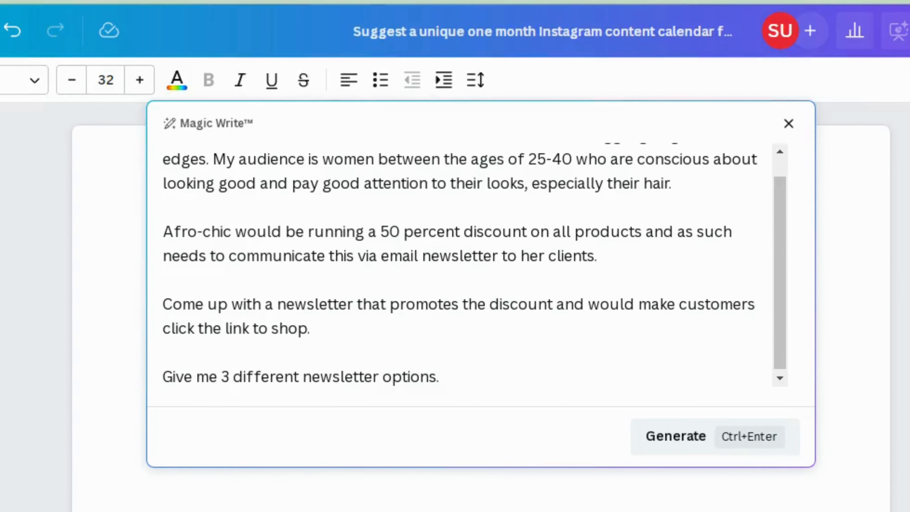
- Add "Tone of voice should be friendly and witty." after "click the link to shop." and set the audience age range to 25-30
{"action": "key", "text": "Up"}
{"action": "key", "text": "Up"}
{"action": "type", "text": "Tone of voice "}
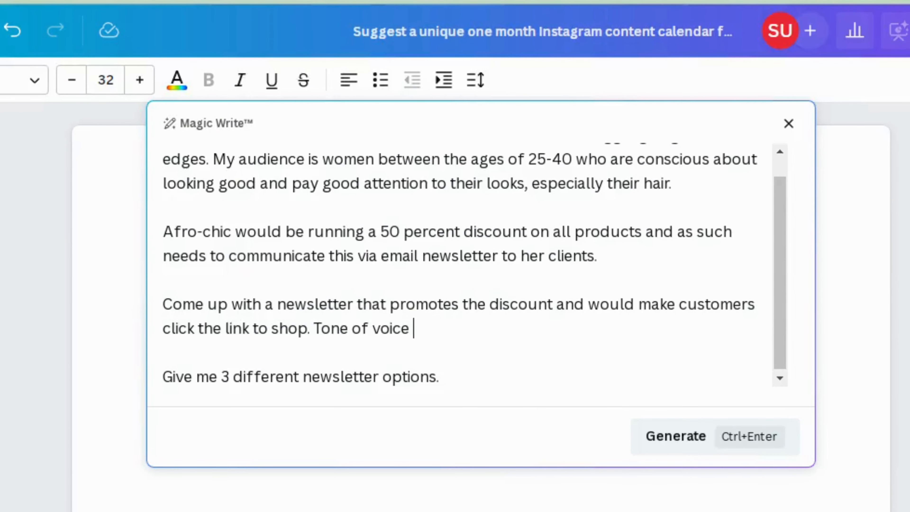
{"action": "type", "text": "should be "}
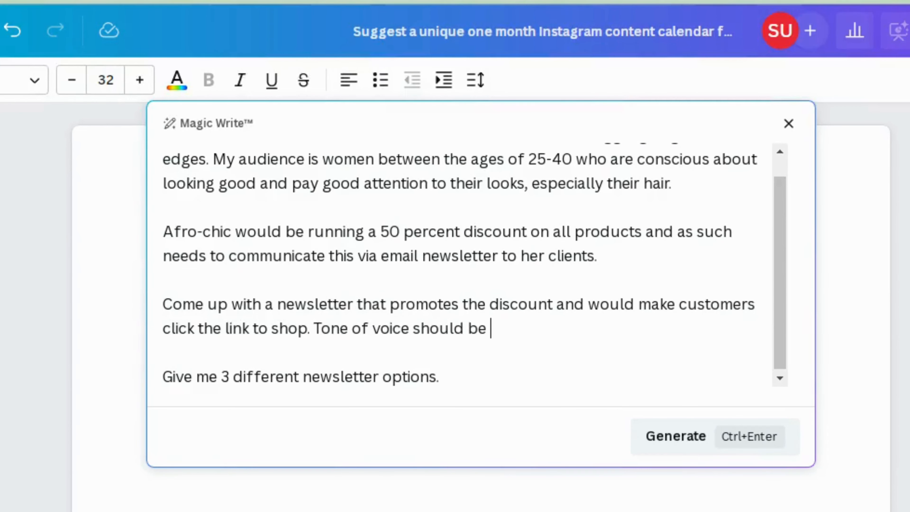
{"action": "type", "text": "friendly "}
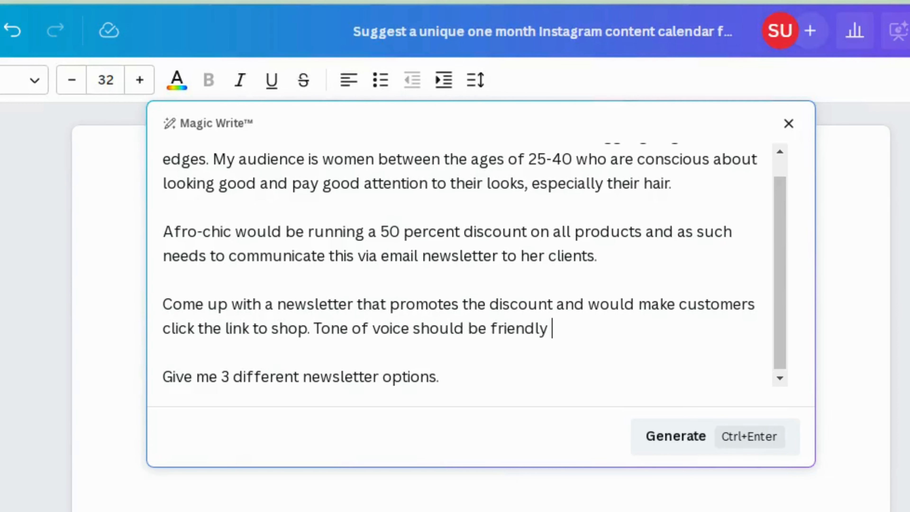
{"action": "type", "text": "and witty"}
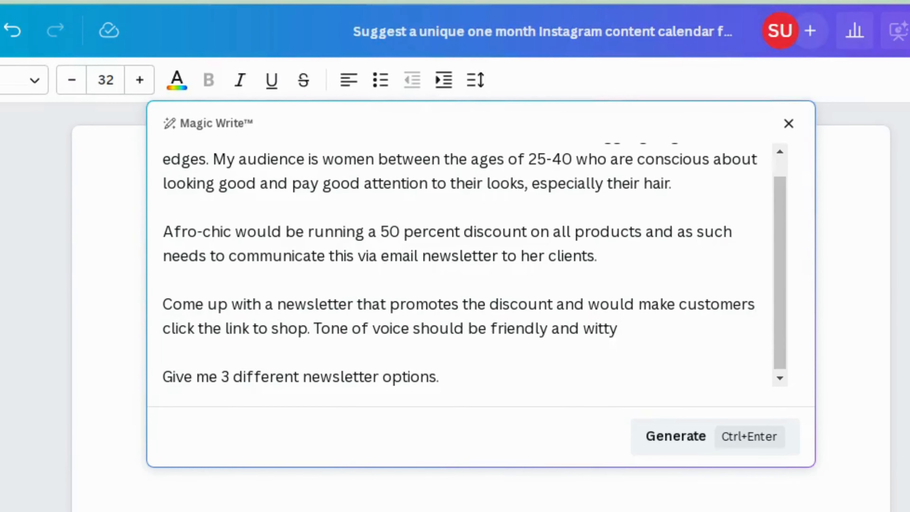
{"action": "key", "text": "BackSpace"}
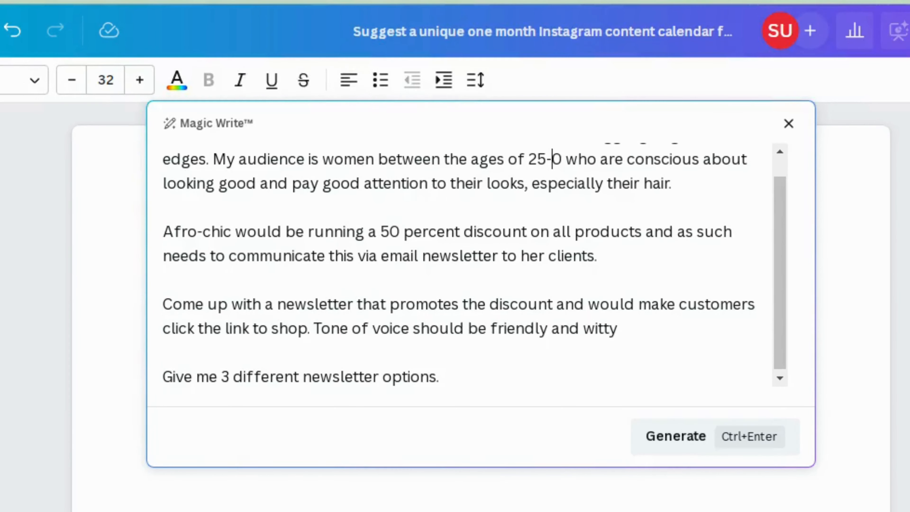
{"action": "type", "text": "3"}
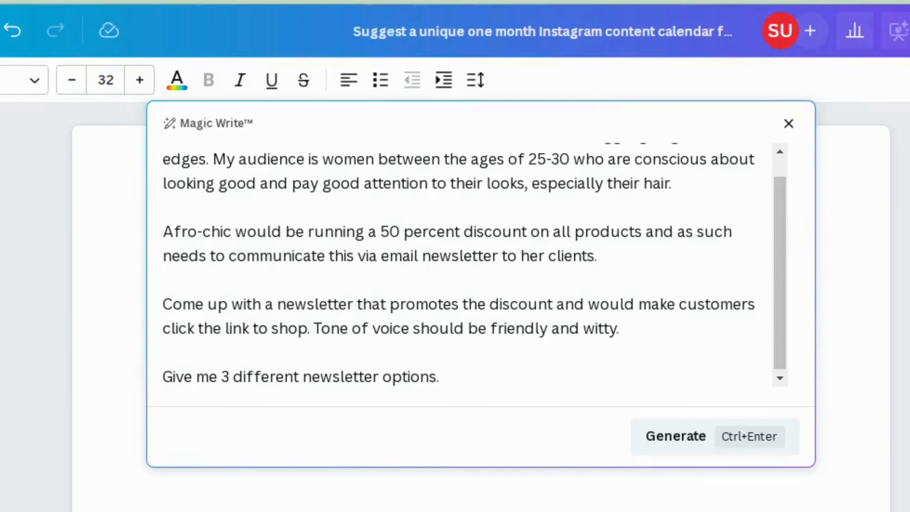
- Change the number of requested newsletter options to 5 and generate the newsletters
{"action": "key", "text": "Delete"}
{"action": "key", "text": "BackSpace"}
{"action": "type", "text": "5"}
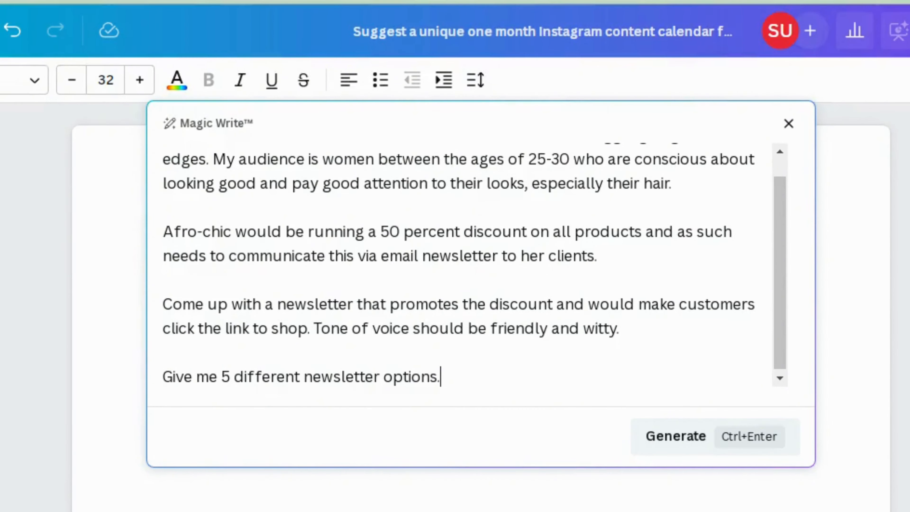
{"action": "left_click", "coordinate": [663, 438]}
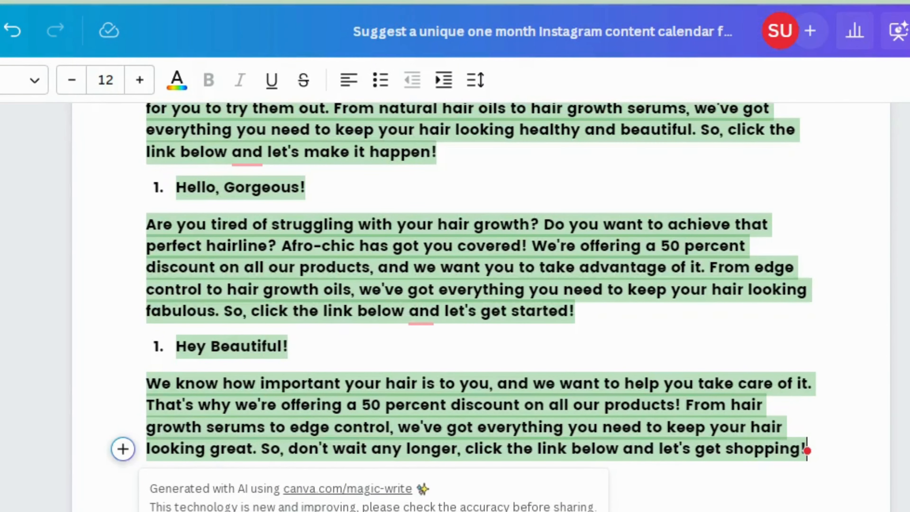
- Read through the generated newsletter options, from the first "Hey Gorgeous!" to the last "Hey Beautiful!"
{"action": "scroll", "coordinate": [477, 305], "scroll_direction": "up", "scroll_amount": 10}
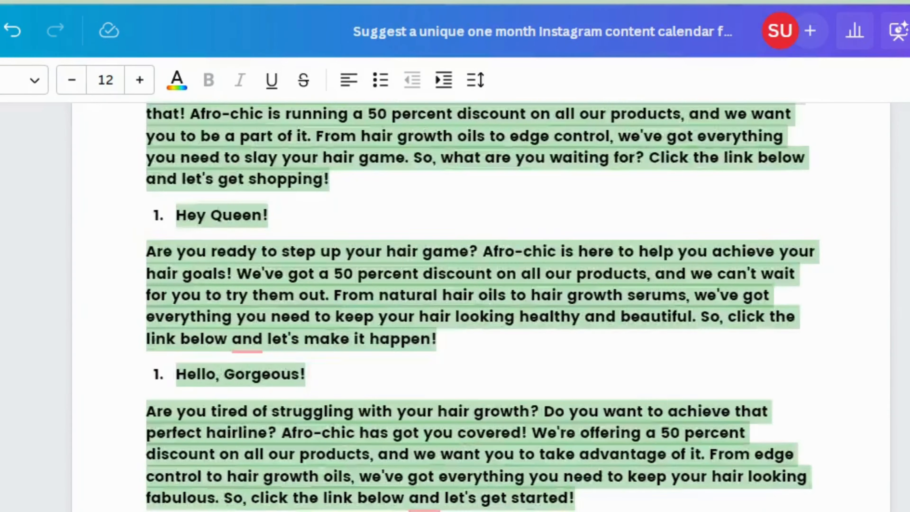
{"action": "scroll", "coordinate": [477, 305], "scroll_direction": "up", "scroll_amount": 2}
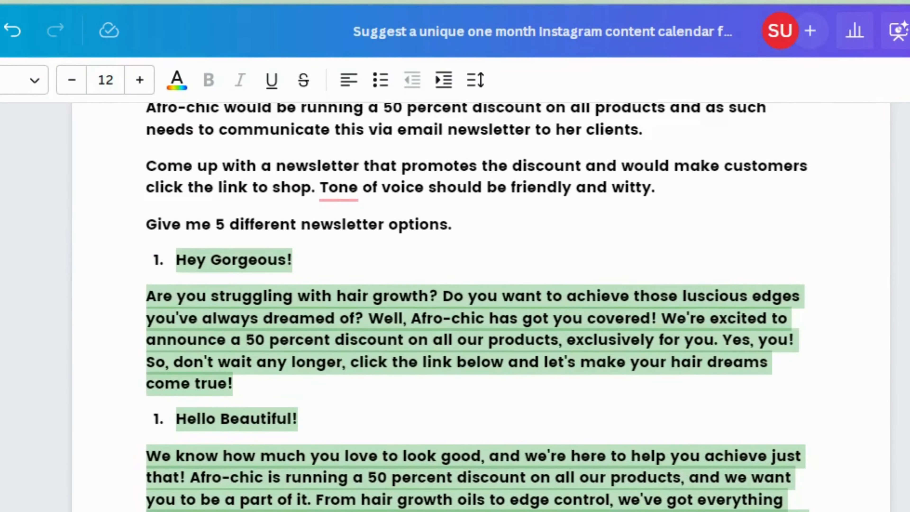
{"action": "scroll", "coordinate": [478, 304], "scroll_direction": "up", "scroll_amount": 1}
{"action": "scroll", "coordinate": [477, 304], "scroll_direction": "down", "scroll_amount": 10}
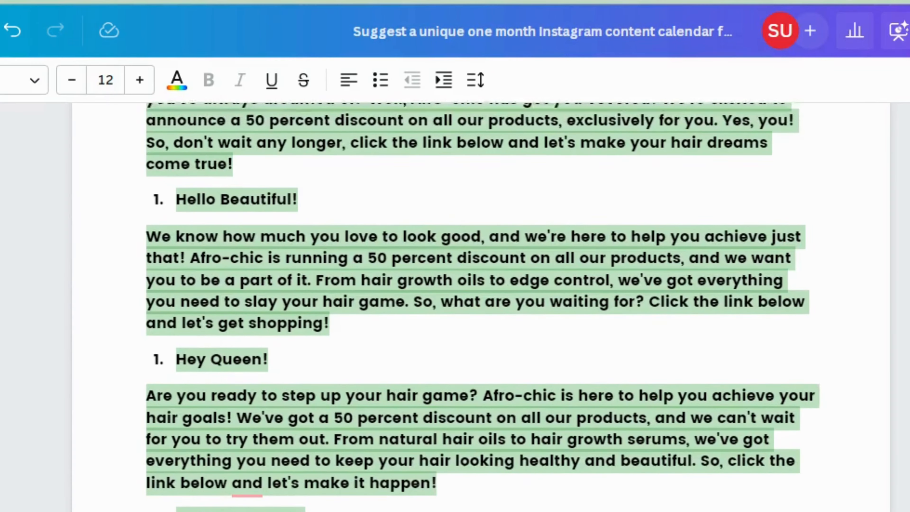
{"action": "scroll", "coordinate": [477, 304], "scroll_direction": "down", "scroll_amount": 2}
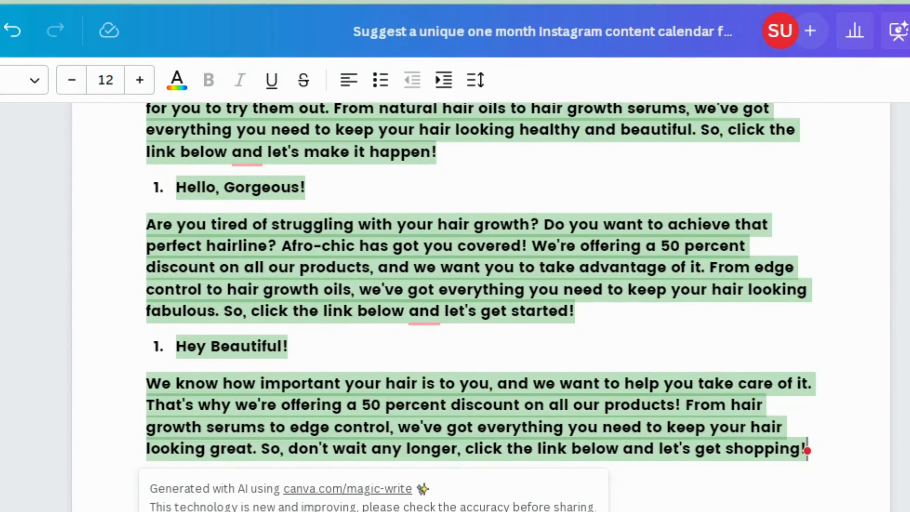
{"action": "left_click", "coordinate": [753, 405]}
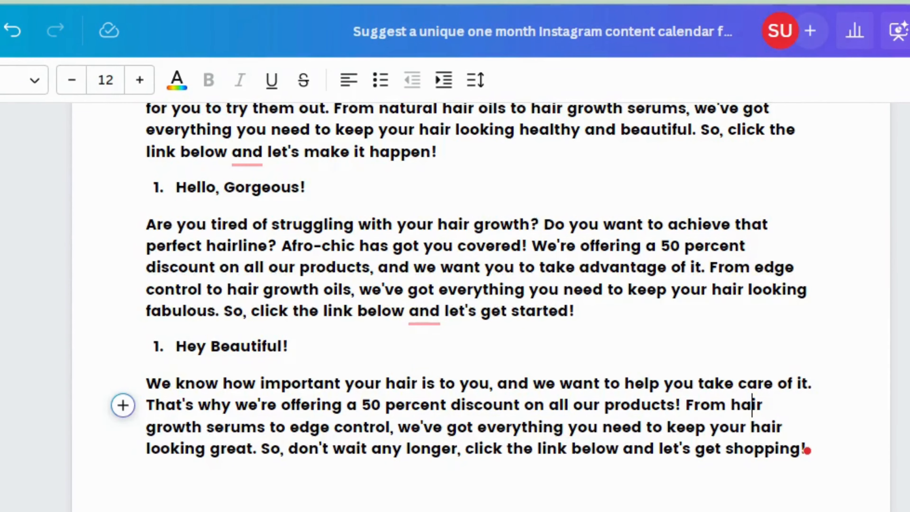
{"action": "scroll", "coordinate": [126, 407], "scroll_direction": "up", "scroll_amount": 8}
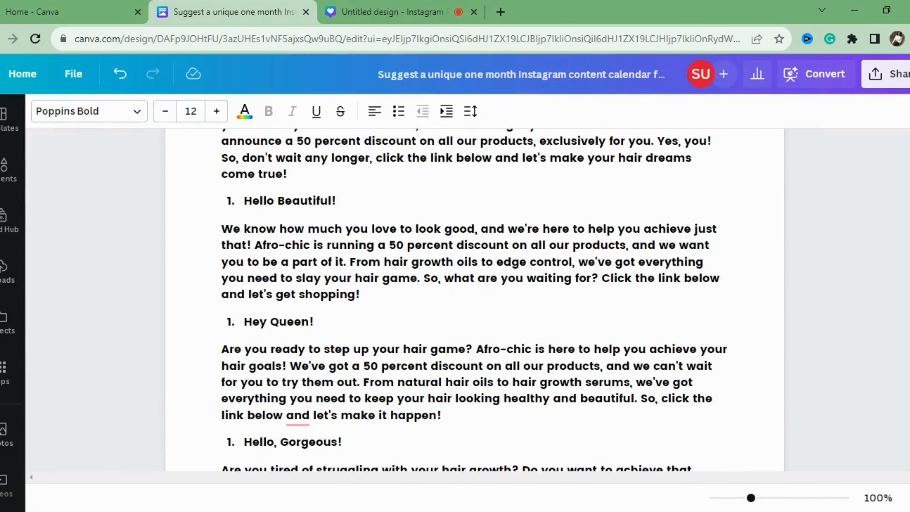
{"action": "scroll", "coordinate": [474, 300], "scroll_direction": "up", "scroll_amount": 4}
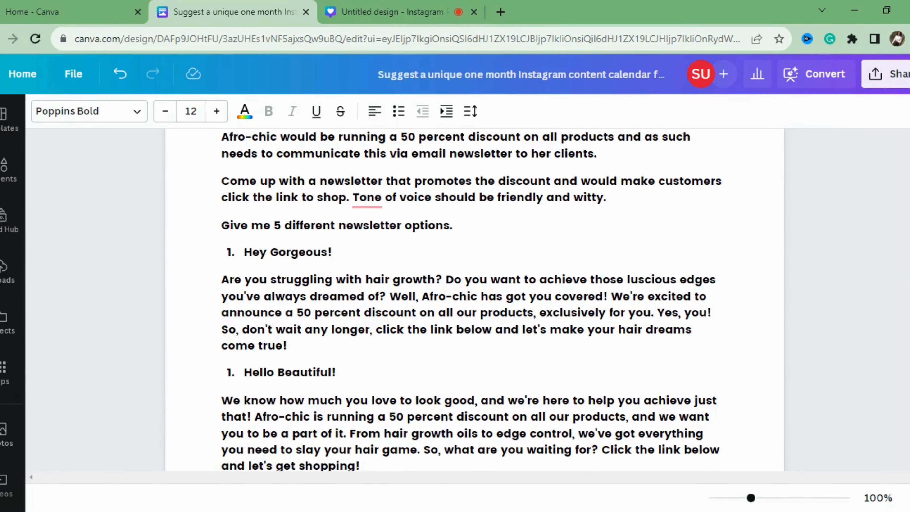
{"action": "scroll", "coordinate": [471, 300], "scroll_direction": "down", "scroll_amount": 2}
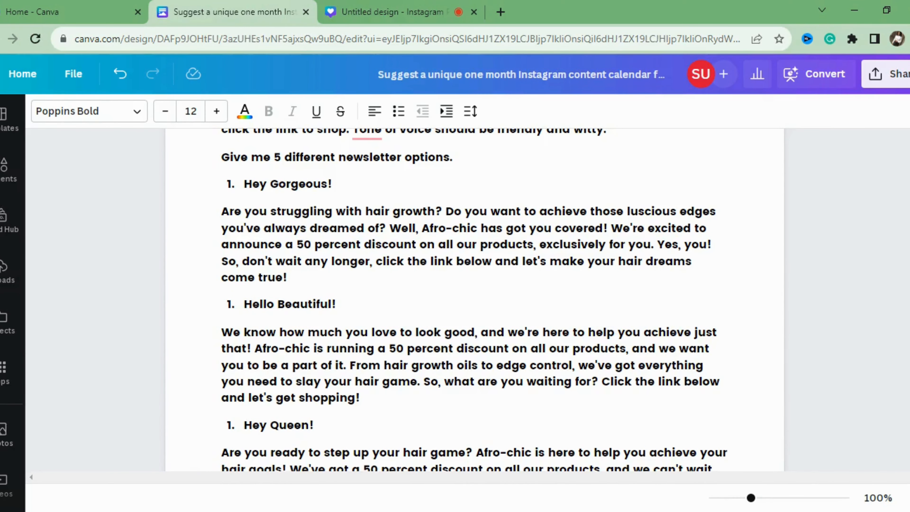
- Expand the first newsletter, "Hey Gorgeous!" with its paragraph, using the Magic Write Expand text option
{"action": "left_click_drag", "start_coordinate": [287, 277], "coordinate": [244, 184]}
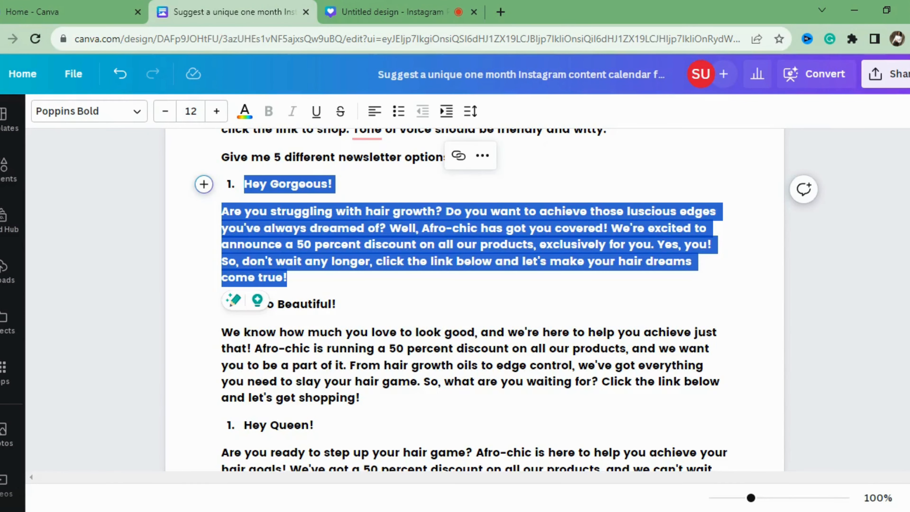
{"action": "left_click", "coordinate": [203, 184]}
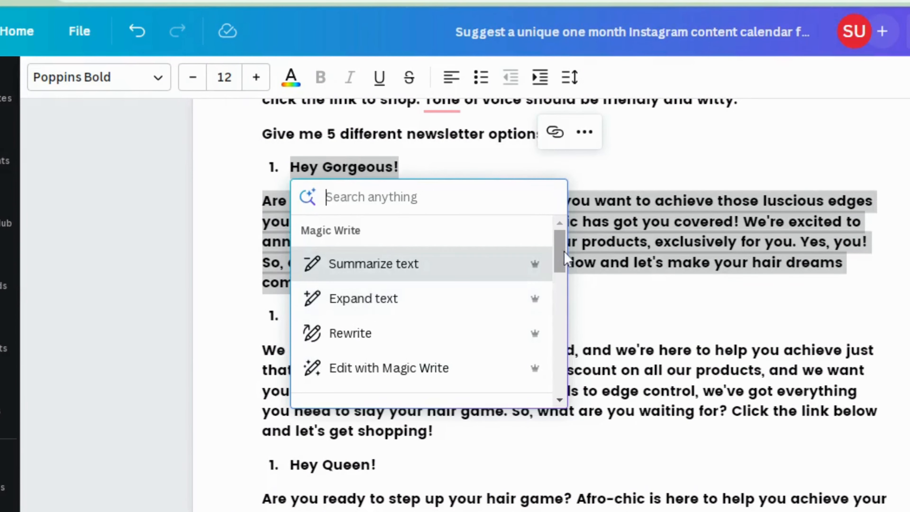
{"action": "mouse_move", "coordinate": [563, 252]}
{"action": "left_mouse_down"}
{"action": "mouse_move", "coordinate": [564, 271]}
{"action": "mouse_move", "coordinate": [563, 247]}
{"action": "left_mouse_up"}
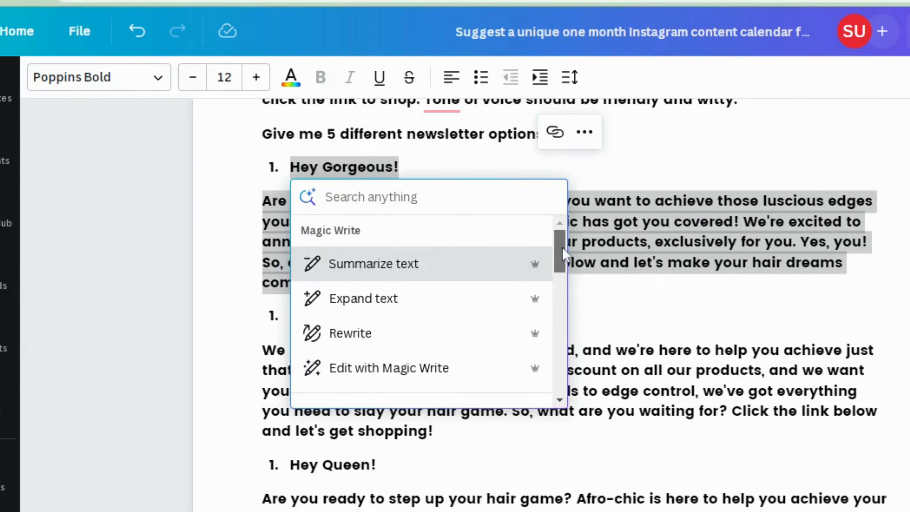
{"action": "left_click", "coordinate": [423, 312]}
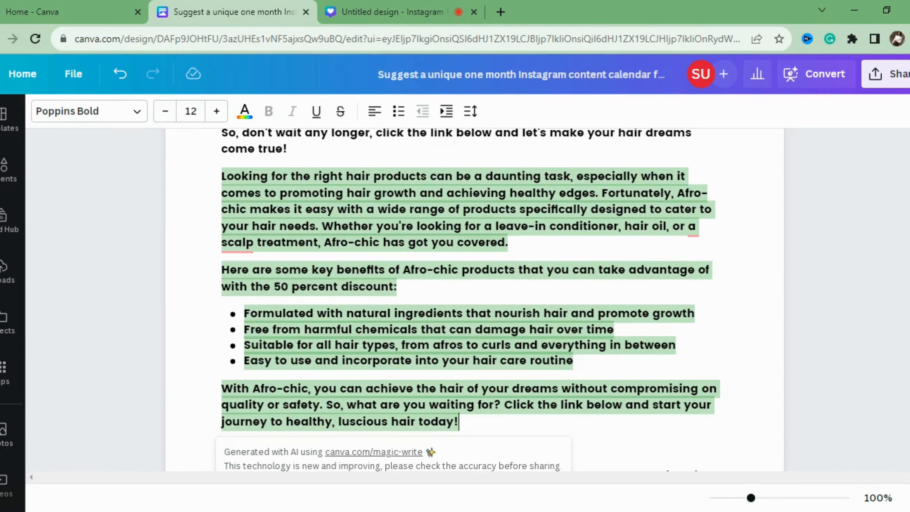
- Rewrite the expanded passage, from "Looking for the right hair products" to its closing paragraph, with Magic Write
{"action": "left_click_drag", "start_coordinate": [458, 421], "coordinate": [222, 176]}
{"action": "left_click", "coordinate": [203, 177]}
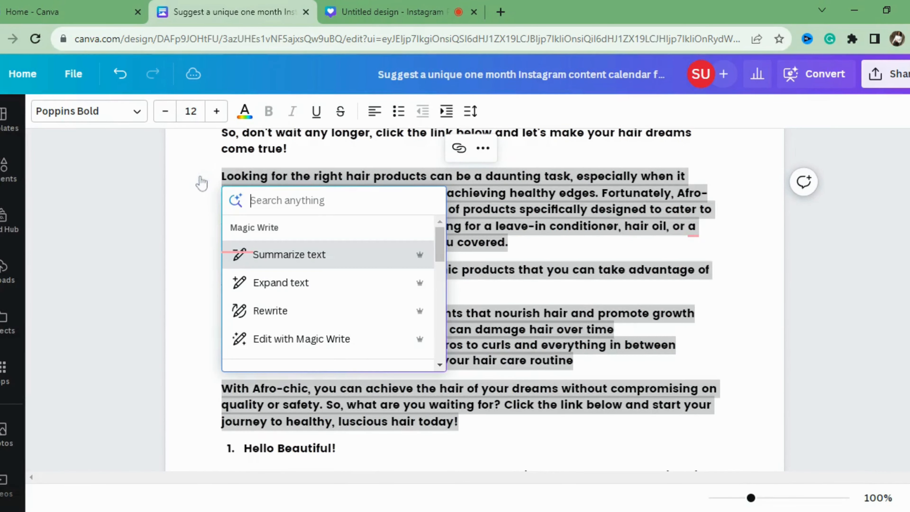
{"action": "left_click", "coordinate": [315, 312]}
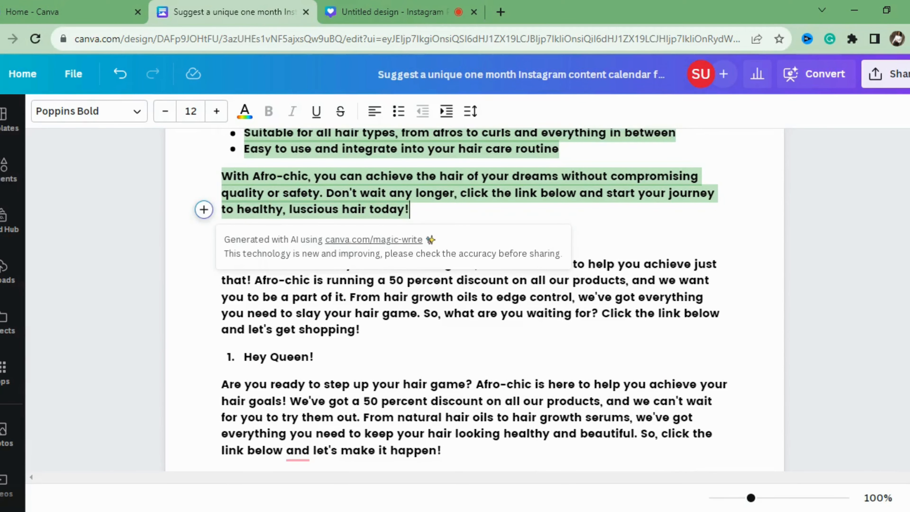
{"action": "left_click", "coordinate": [666, 265]}
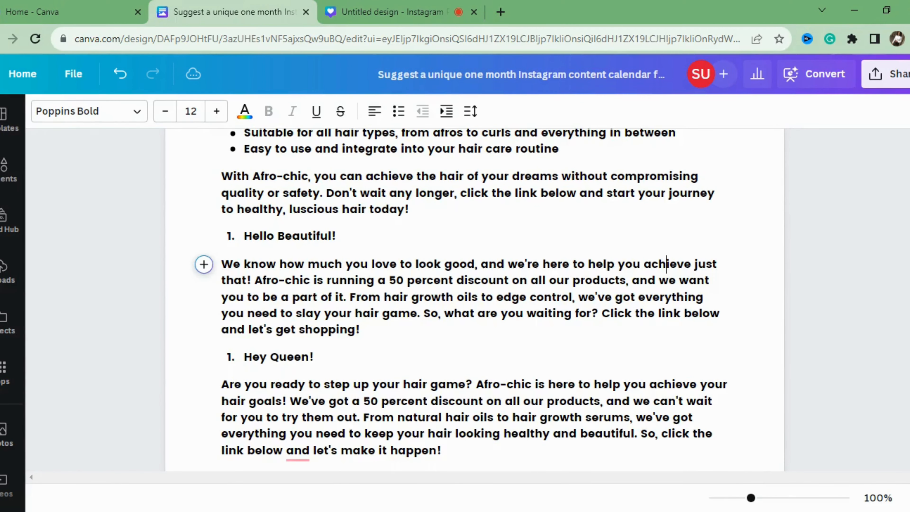
- Compare the expanded passage under "Hey Gorgeous!" with the rewritten version that follows it
{"action": "left_click", "coordinate": [336, 236]}
{"action": "key", "text": "Up"}
{"action": "key", "text": "Up"}
{"action": "key", "text": "Up"}
{"action": "key", "text": "Up"}
{"action": "key", "text": "Up"}
{"action": "key", "text": "Up"}
{"action": "key", "text": "Up"}
{"action": "key", "text": "Up"}
{"action": "key", "text": "Up"}
{"action": "key", "text": "Up"}
{"action": "key", "text": "Up"}
{"action": "key", "text": "Up"}
{"action": "key", "text": "Up"}
{"action": "key", "text": "Up"}
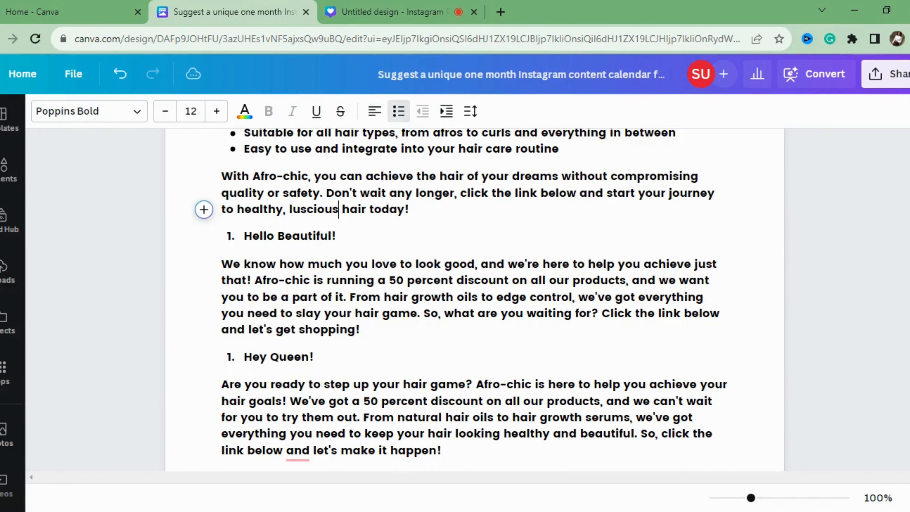
{"action": "key", "text": "Up"}
{"action": "key", "text": "Up"}
{"action": "key", "text": "Up"}
{"action": "key", "text": "Up"}
{"action": "key", "text": "Down"}
{"action": "key", "text": "Up"}
{"action": "key", "text": "Up"}
{"action": "key", "text": "Up"}
{"action": "key", "text": "Up"}
{"action": "key", "text": "Up"}
{"action": "key", "text": "Up"}
{"action": "key", "text": "Up"}
{"action": "key", "text": "Up"}
{"action": "key", "text": "Up"}
{"action": "key", "text": "Up"}
{"action": "key", "text": "Up"}
{"action": "key", "text": "Up"}
{"action": "key", "text": "Up"}
{"action": "key", "text": "Up"}
{"action": "key", "text": "Up"}
{"action": "key", "text": "Up"}
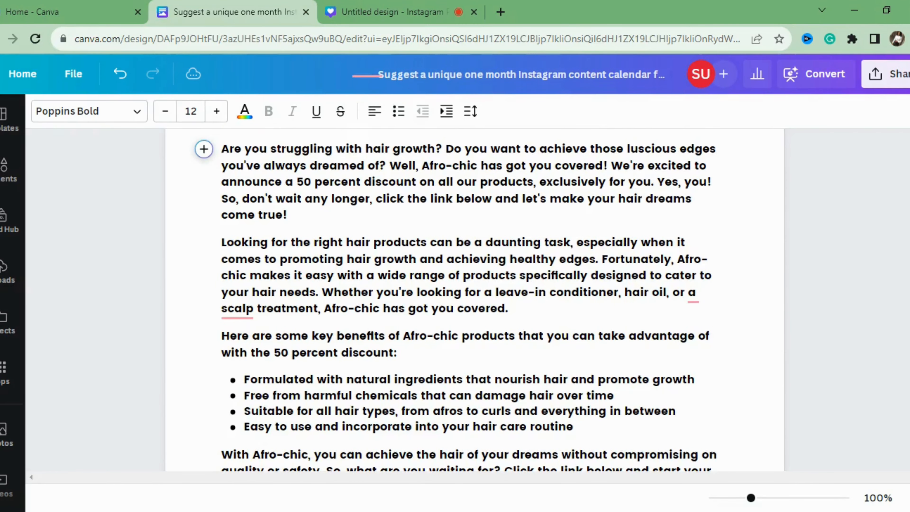
{"action": "key", "text": "Up"}
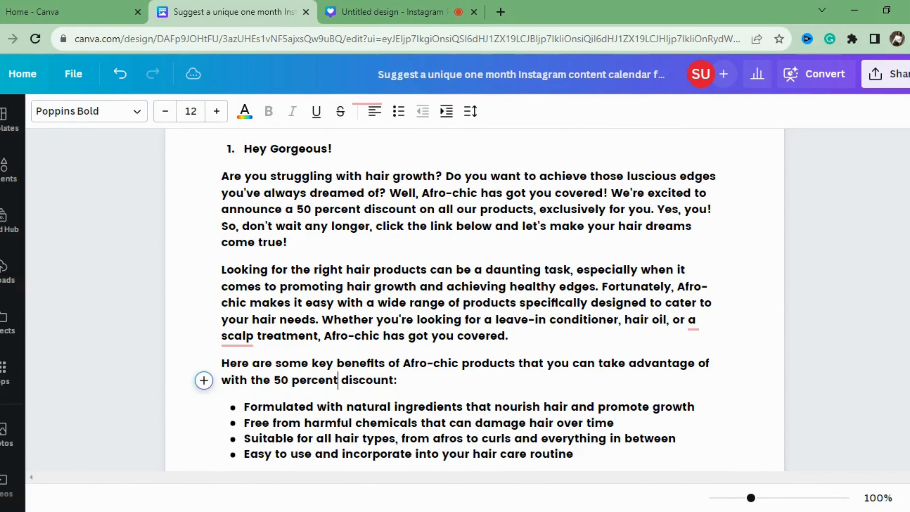
{"action": "key", "text": "Down"}
{"action": "key", "text": "Down"}
{"action": "key", "text": "Down"}
{"action": "key", "text": "Down"}
{"action": "key", "text": "Down"}
{"action": "key", "text": "Down"}
{"action": "key", "text": "Down"}
{"action": "key", "text": "Down"}
{"action": "key", "text": "Down"}
{"action": "key", "text": "Down"}
{"action": "key", "text": "Down"}
{"action": "key", "text": "Down"}
{"action": "key", "text": "Down"}
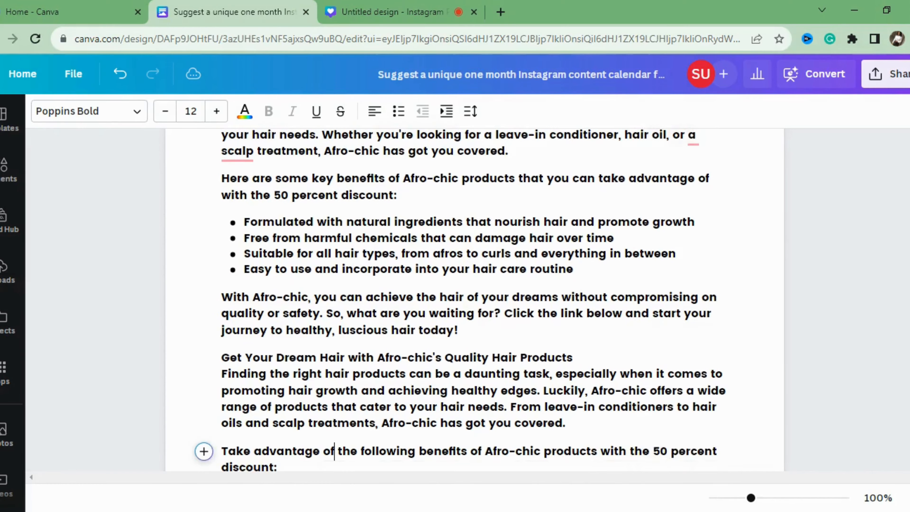
{"action": "key", "text": "Down"}
{"action": "key", "text": "Down"}
{"action": "key", "text": "Down"}
{"action": "key", "text": "Down"}
{"action": "key", "text": "Down"}
{"action": "key", "text": "Down"}
{"action": "key", "text": "Down"}
{"action": "key", "text": "Down"}
{"action": "key", "text": "Down"}
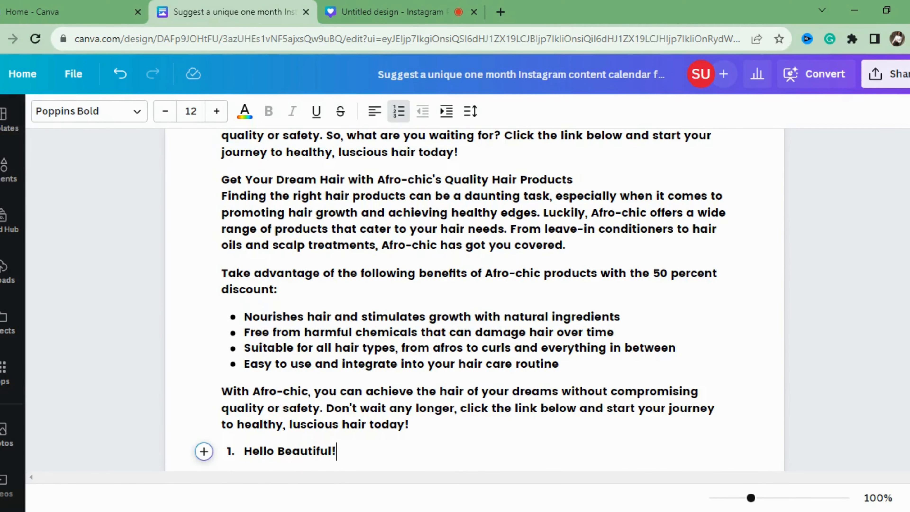
- Color the rewritten passage red, from "Get Your Dream Hair with Afro-chic's Quality Hair Products" through its closing paragraph
{"action": "key", "text": "shift+Up"}
{"action": "key", "text": "shift+Up"}
{"action": "key", "text": "shift+Up"}
{"action": "key", "text": "shift+Up"}
{"action": "key", "text": "shift+Up"}
{"action": "key", "text": "shift+Up"}
{"action": "key", "text": "shift+Up"}
{"action": "key", "text": "shift+Up"}
{"action": "key", "text": "shift+Up"}
{"action": "key", "text": "shift+Up"}
{"action": "key", "text": "shift+Up"}
{"action": "key", "text": "shift+Up"}
{"action": "key", "text": "shift+Up"}
{"action": "key", "text": "shift+Up"}
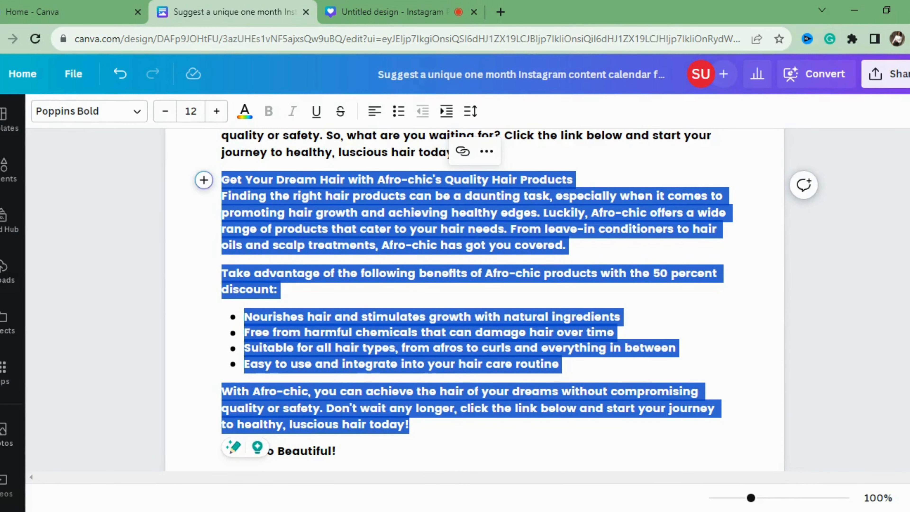
{"action": "left_click", "coordinate": [244, 111]}
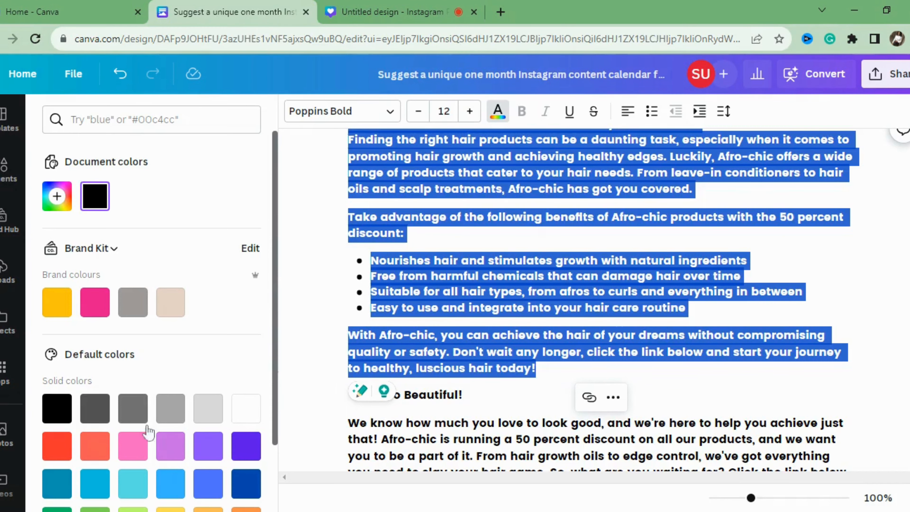
{"action": "left_click", "coordinate": [56, 445]}
{"action": "left_click", "coordinate": [520, 274]}
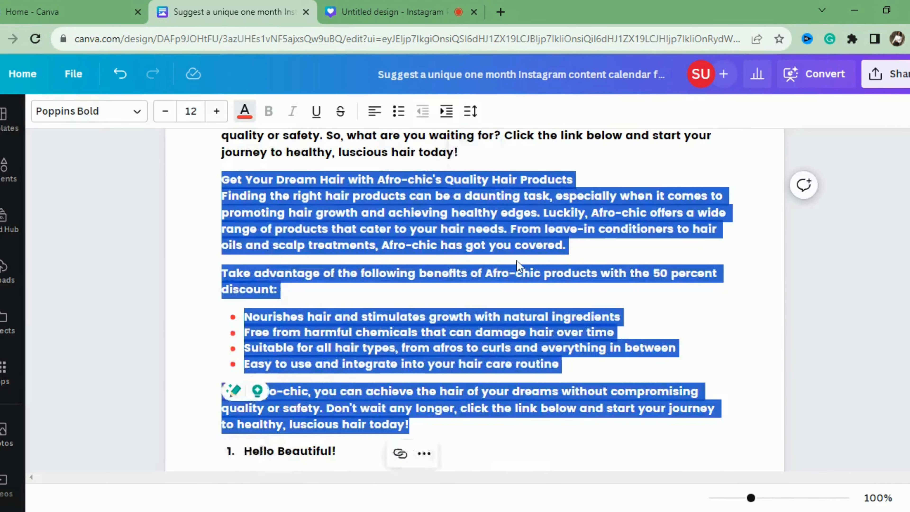
{"action": "left_click", "coordinate": [515, 273]}
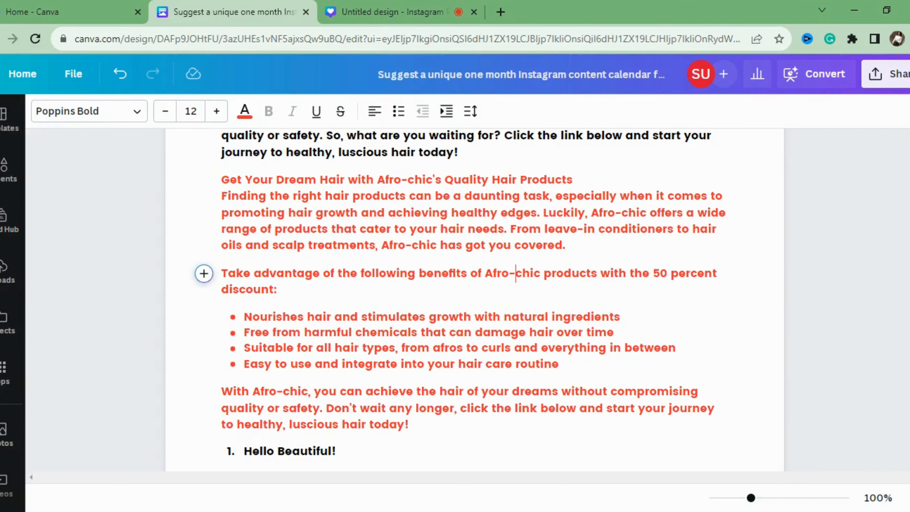
- Look over the remaining newsletters, from "Hello Beautiful!" to the final "Hey Beautiful!" option
{"action": "scroll", "coordinate": [465, 298], "scroll_direction": "down", "scroll_amount": 8}
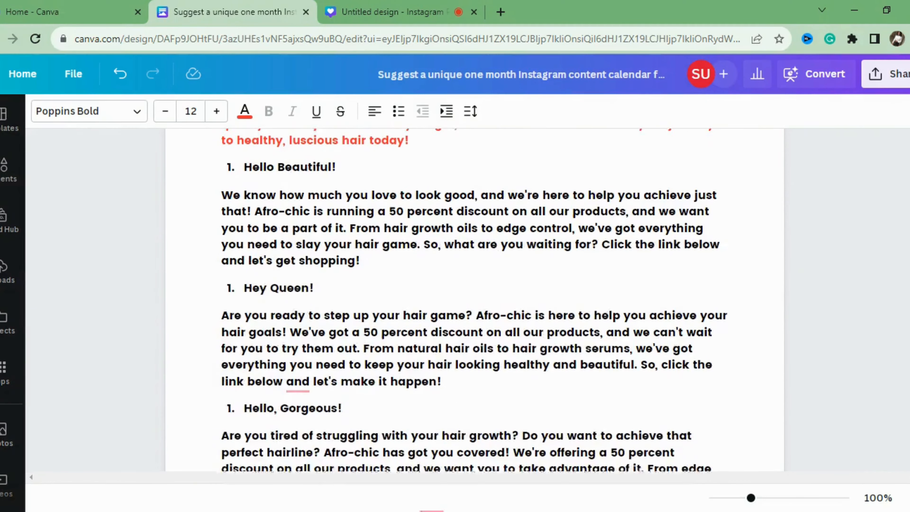
{"action": "scroll", "coordinate": [466, 297], "scroll_direction": "down", "scroll_amount": 1}
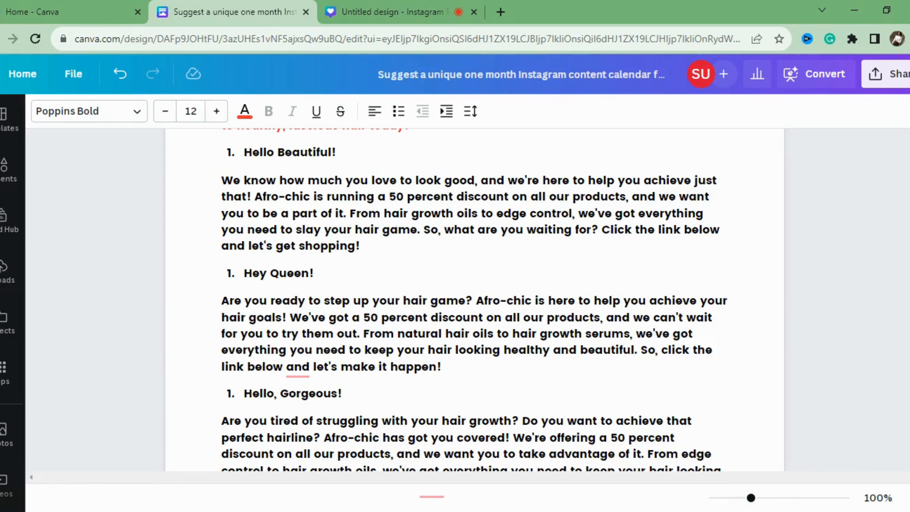
{"action": "scroll", "coordinate": [721, 428], "scroll_direction": "down", "scroll_amount": 5}
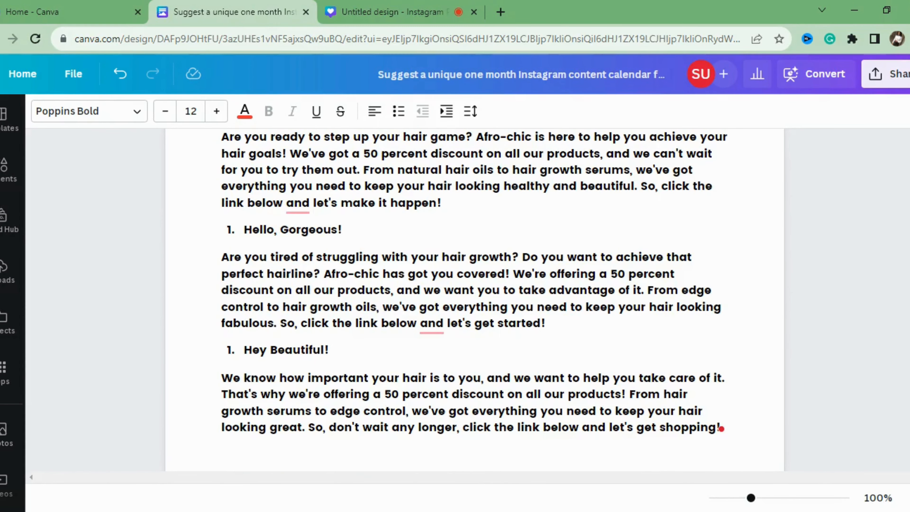
{"action": "scroll", "coordinate": [474, 299], "scroll_direction": "down", "scroll_amount": 1}
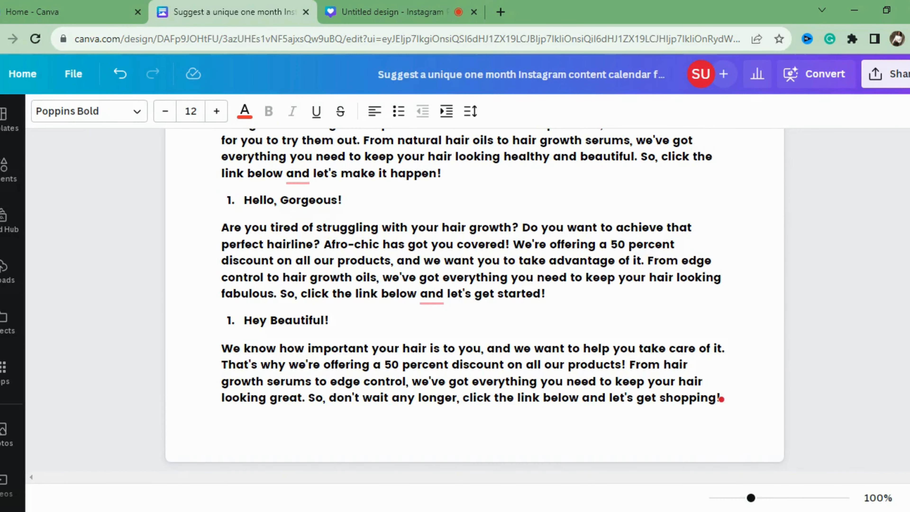